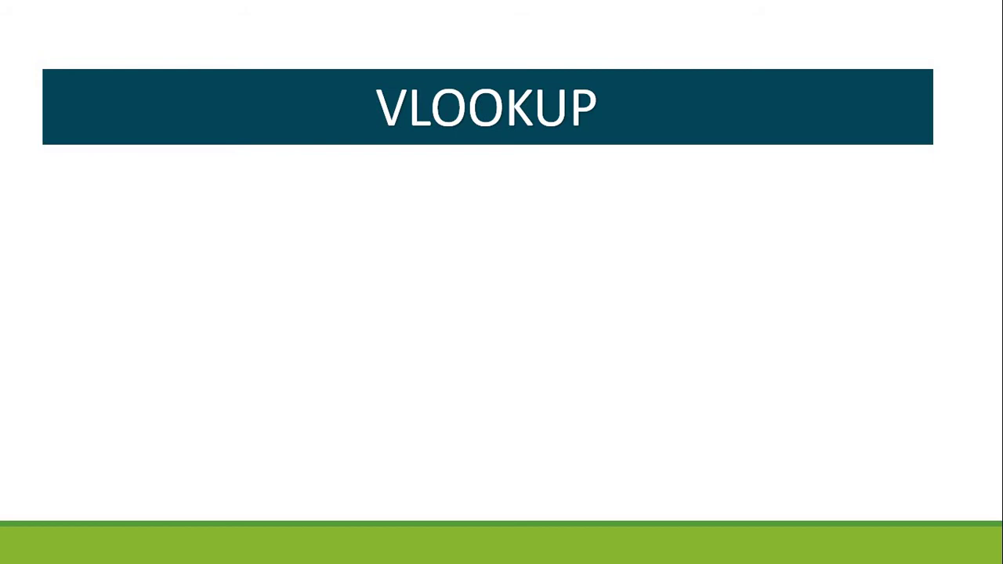
# Step: Bring up the Vlookup sheet and select the Product label H1 and lookup cells I1:I2
pyautogui.click(494, 445)
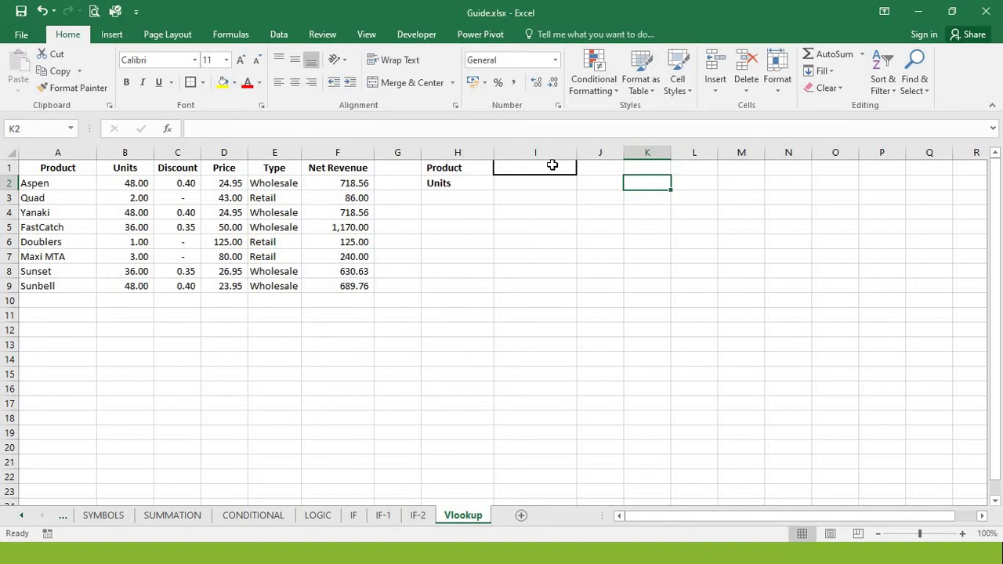
pyautogui.click(506, 188)
pyautogui.click(453, 167)
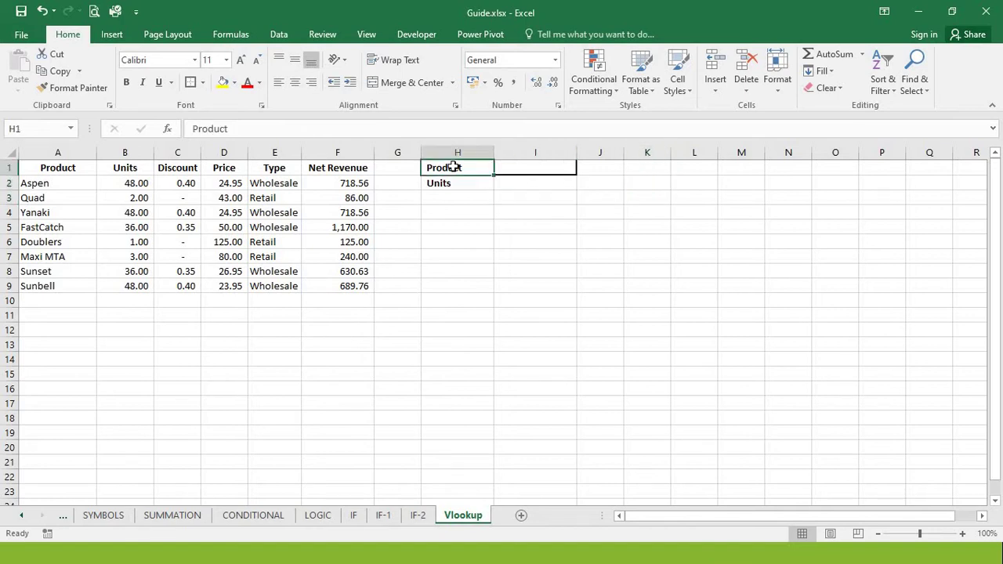
pyautogui.press('Right')
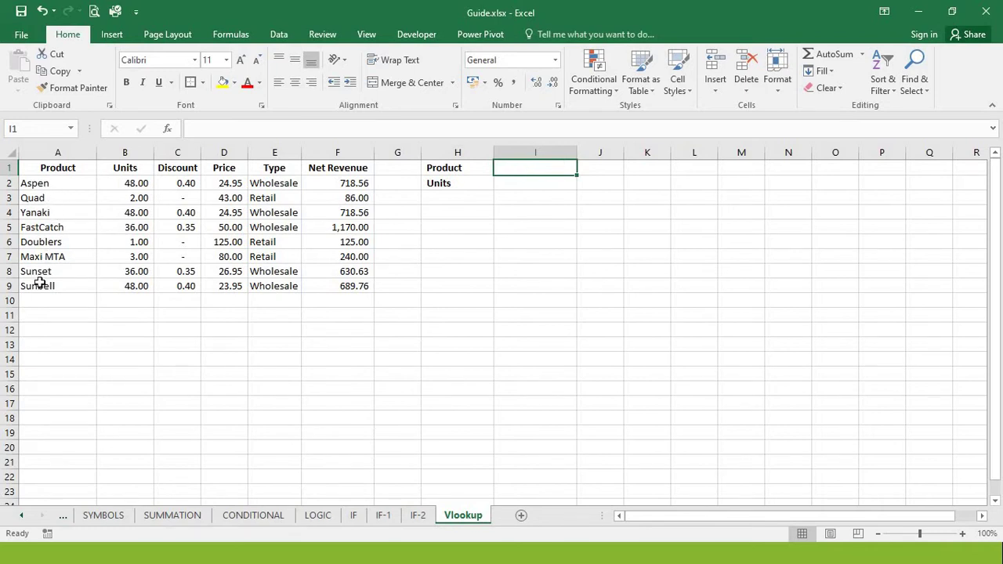
pyautogui.moveTo(519, 180); pyautogui.dragTo(519, 172)
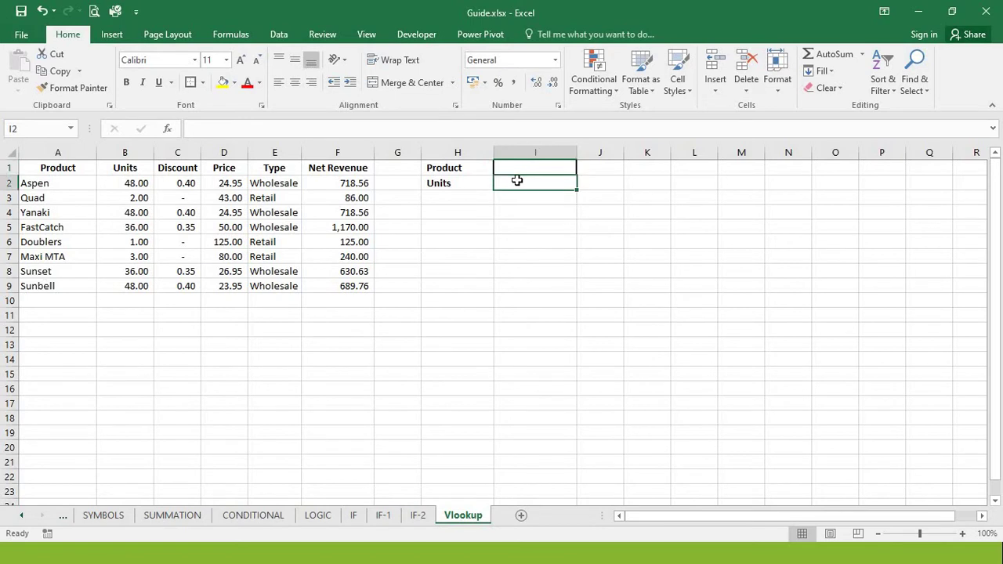
# Step: Compare Aspen (A2, B2) and FastCatch (A5, B5) against the blank I1 and I2 cells
pyautogui.click(131, 184)
pyautogui.click(65, 179)
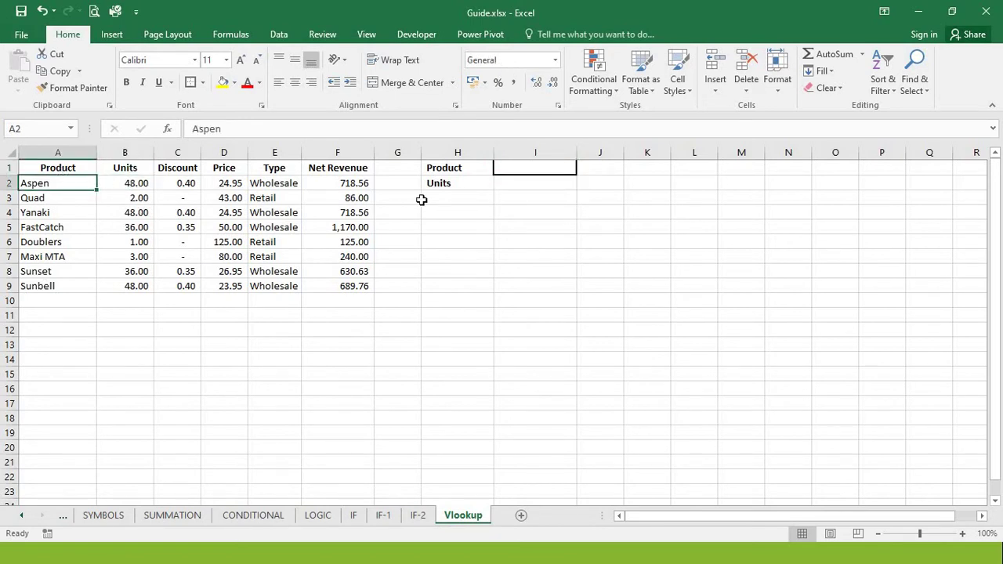
pyautogui.click(533, 168)
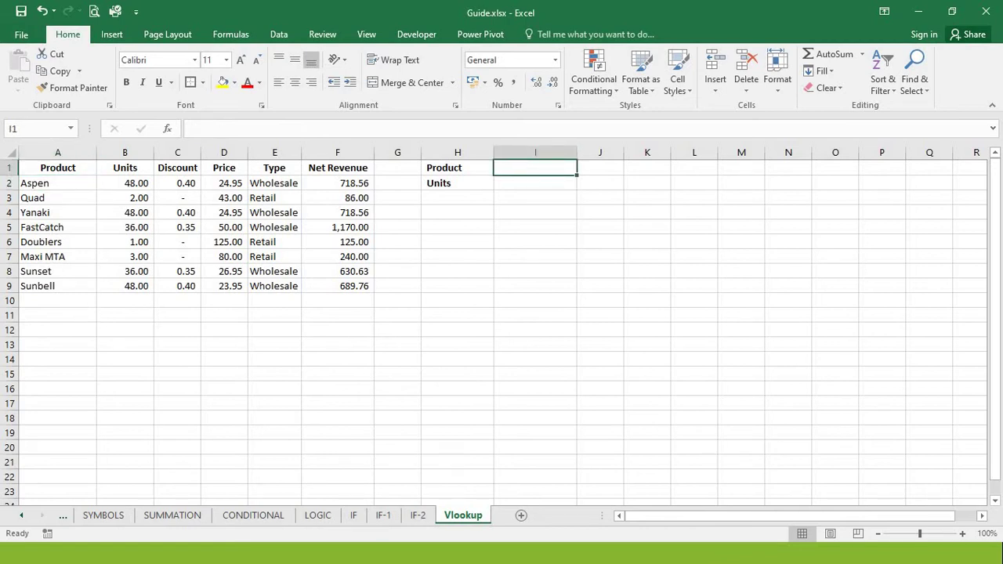
pyautogui.click(46, 229)
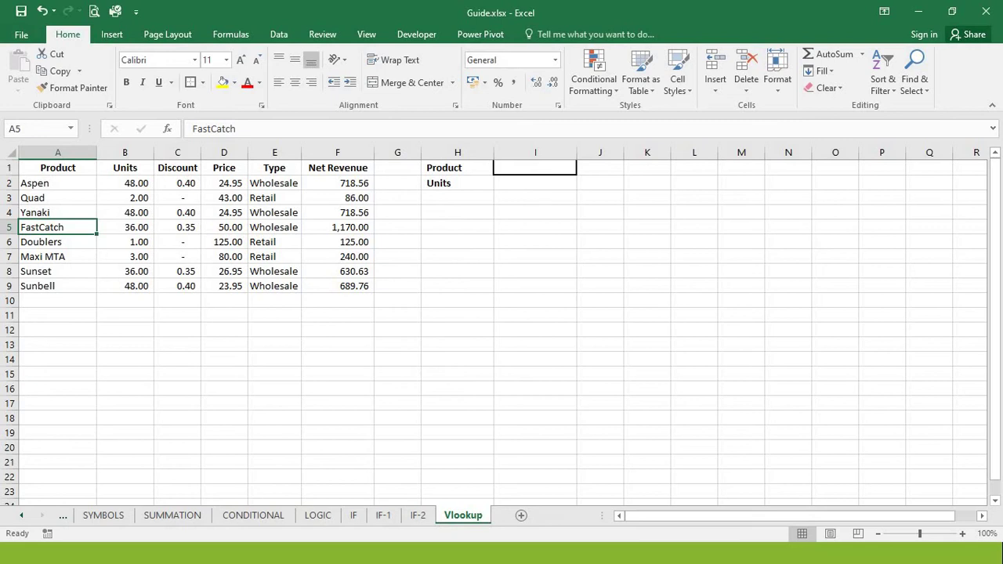
pyautogui.click(544, 172)
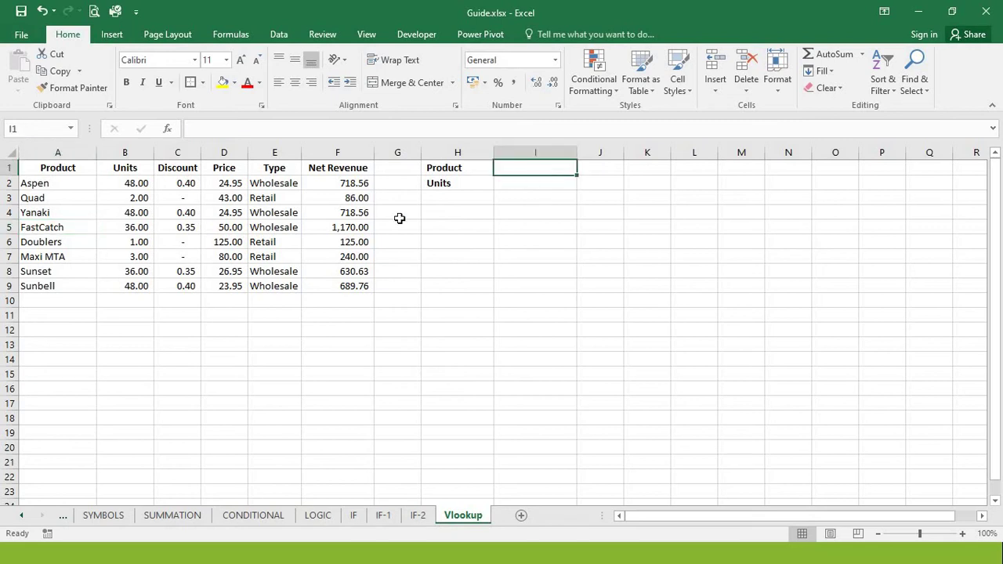
pyautogui.click(129, 229)
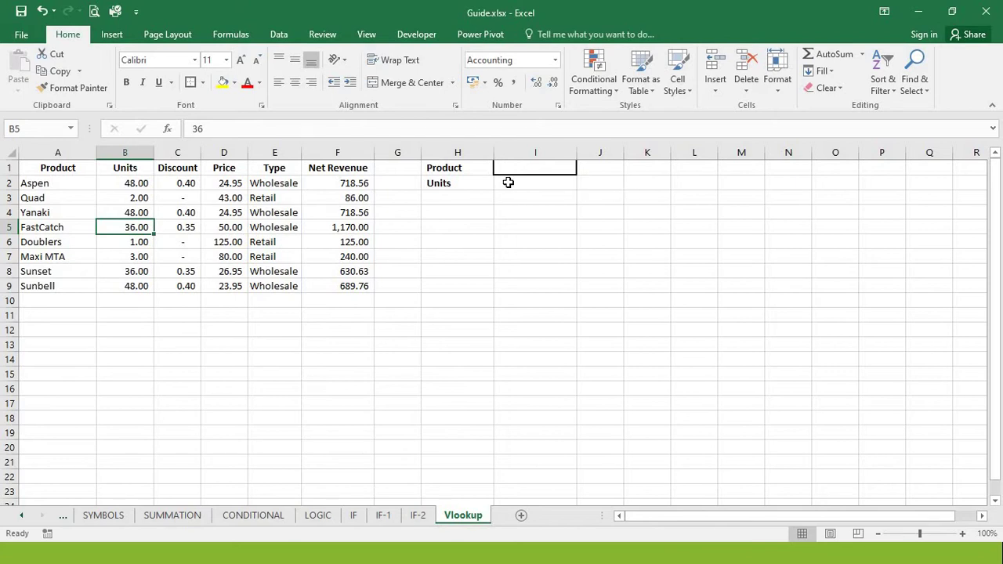
pyautogui.click(508, 182)
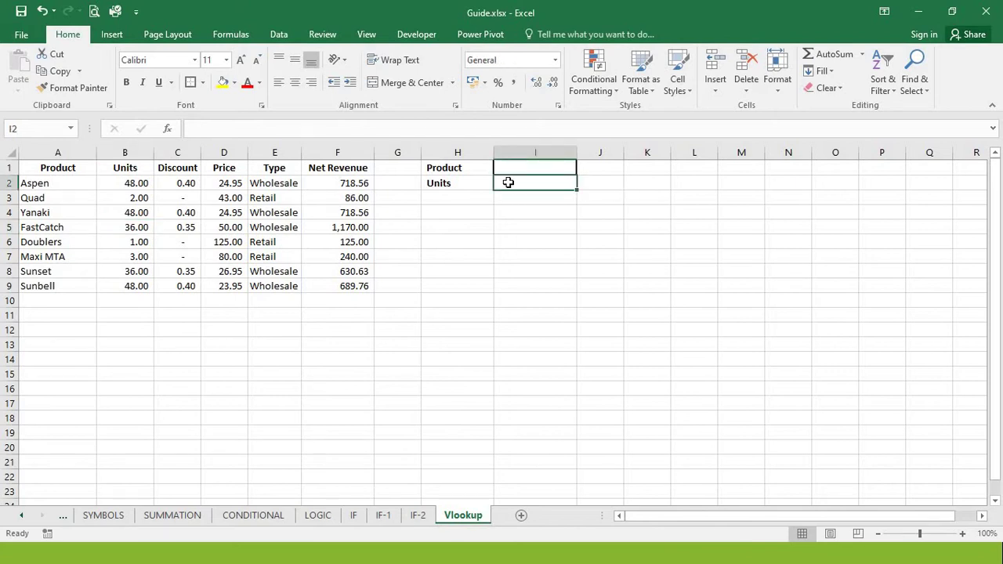
# Step: Begin the formula =VLOOKUP(I1, in cell I2, using I1 as the lookup value
pyautogui.write('=')
pyautogui.press('Escape')
pyautogui.write('=')
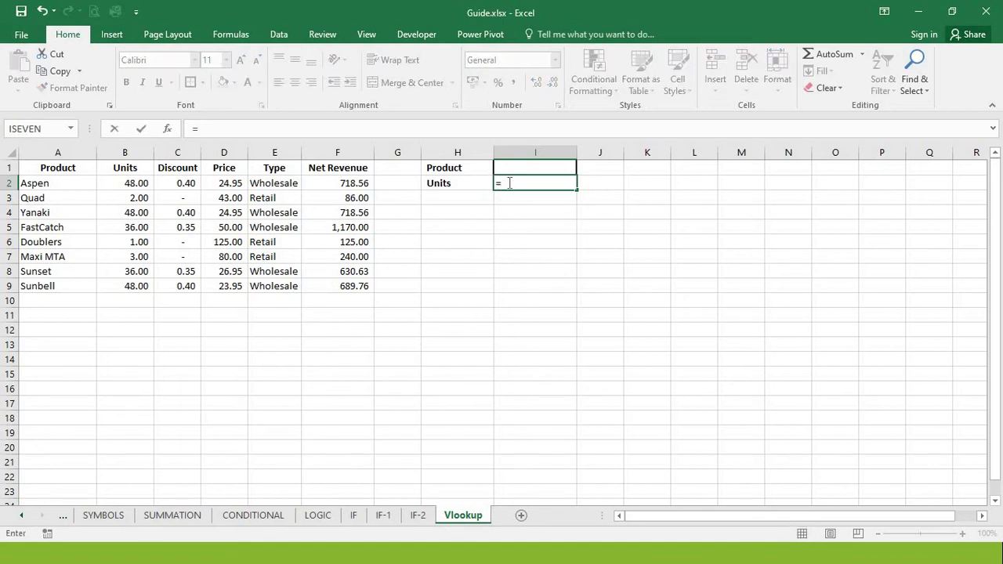
pyautogui.write('vlo')
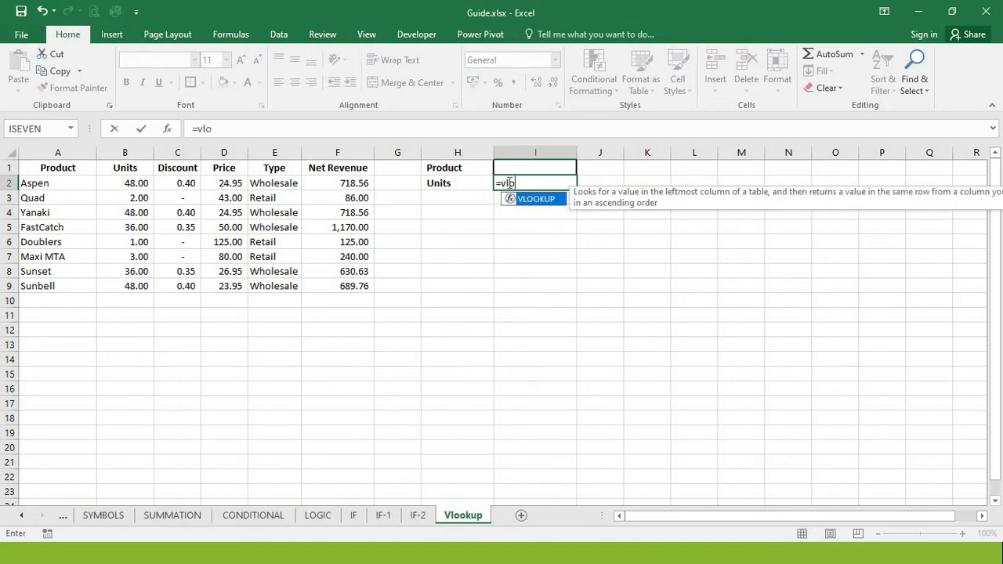
pyautogui.write('oku')
pyautogui.press('Tab')
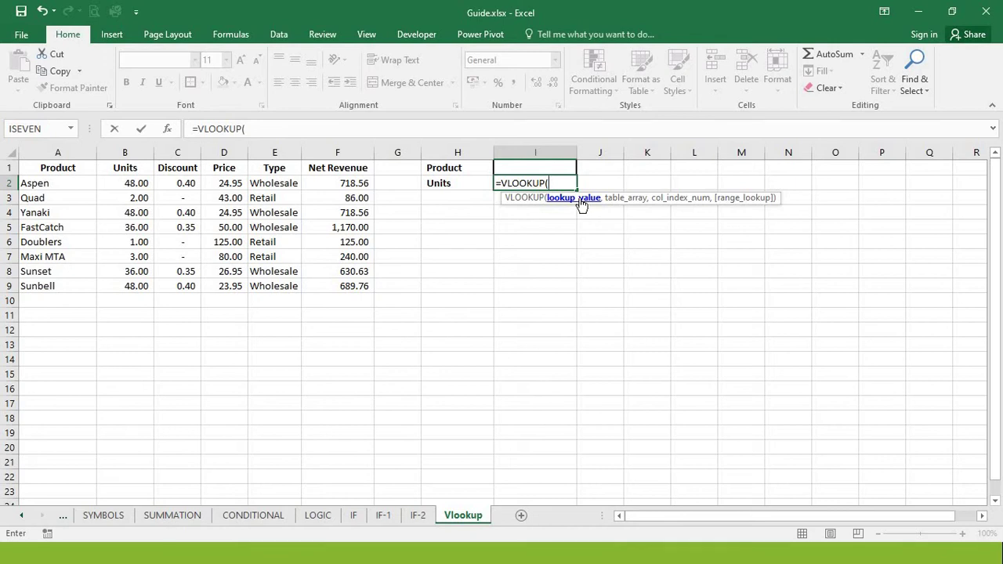
pyautogui.click(518, 167)
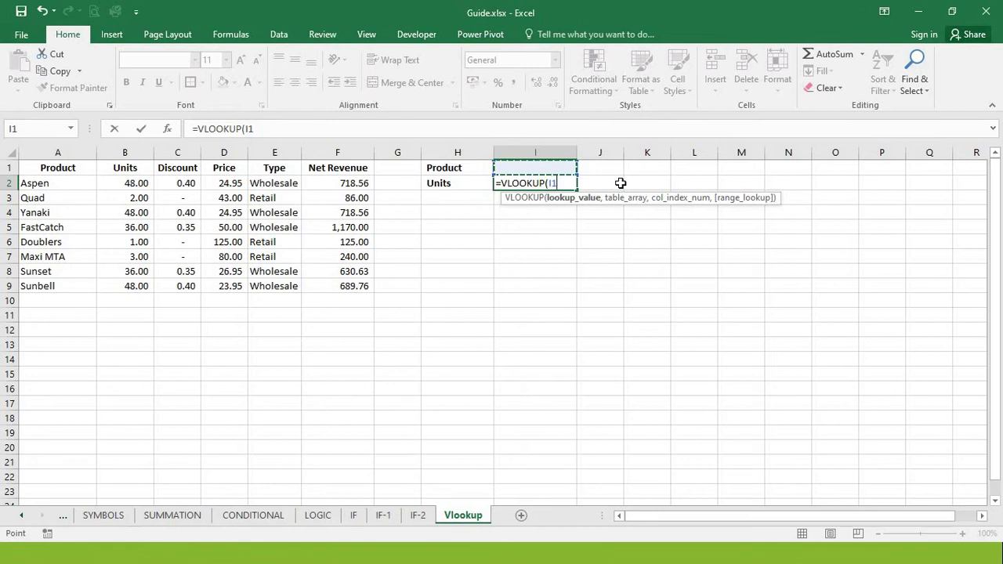
pyautogui.write(',')
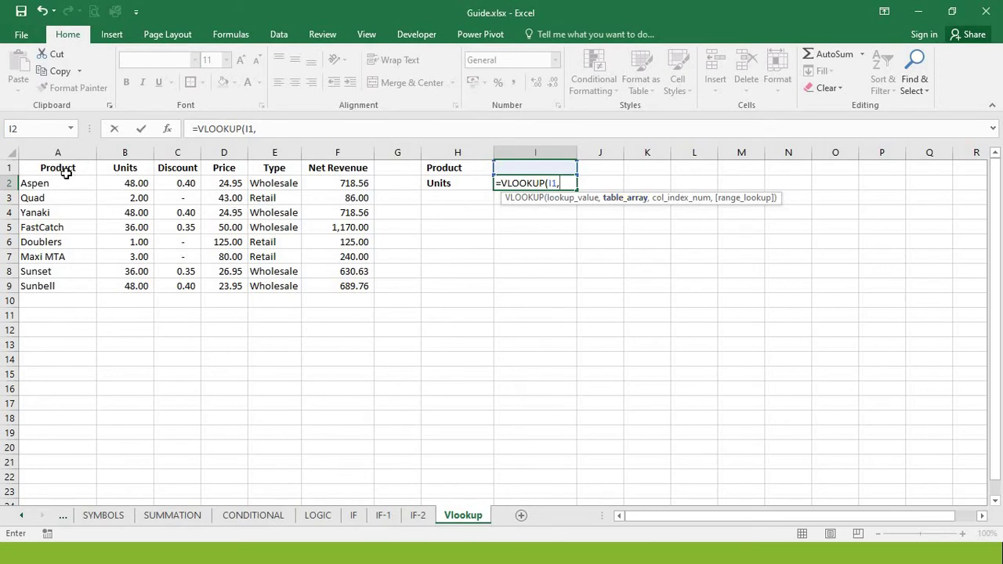
# Step: Finish I2 as =VLOOKUP(I1,A1:B9,2,FALSE), which shows #N/A while I1 is empty
pyautogui.moveTo(66, 173); pyautogui.dragTo(130, 284)
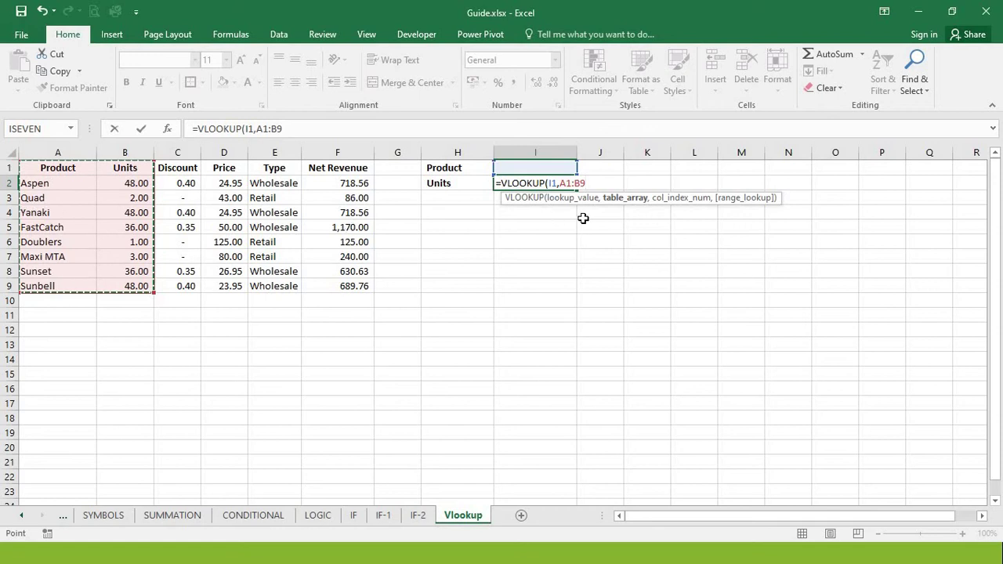
pyautogui.write(',2')
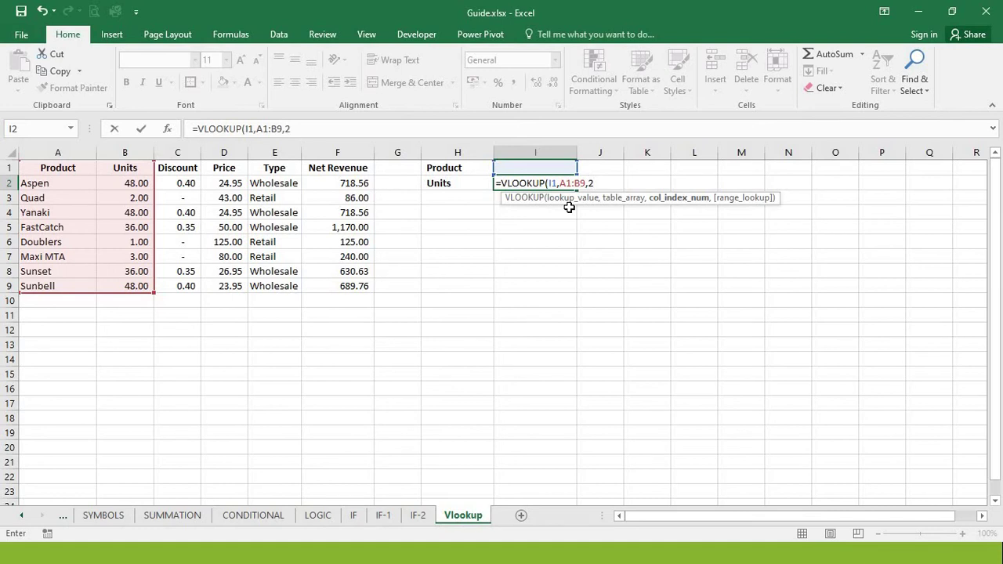
pyautogui.write(',')
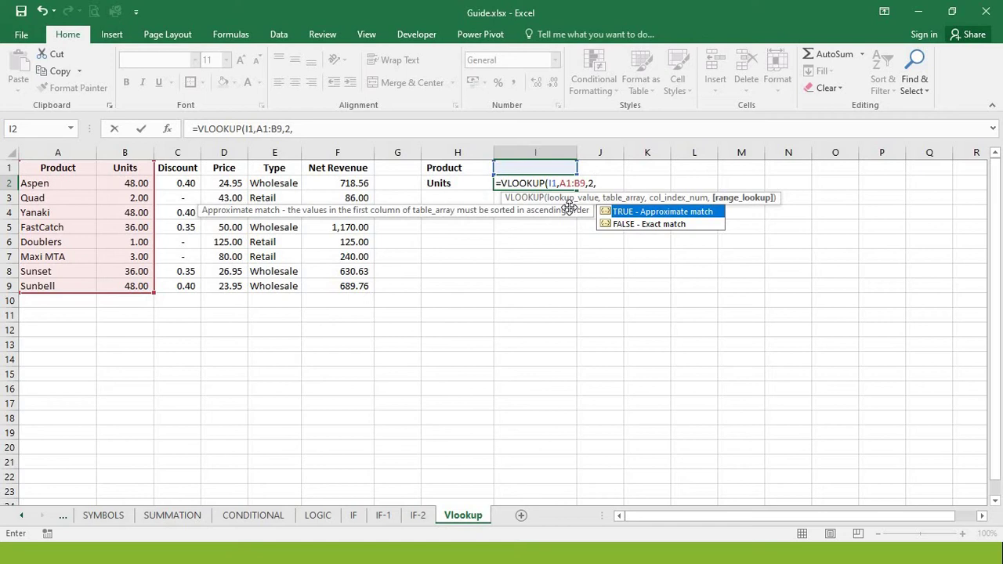
pyautogui.write('false)')
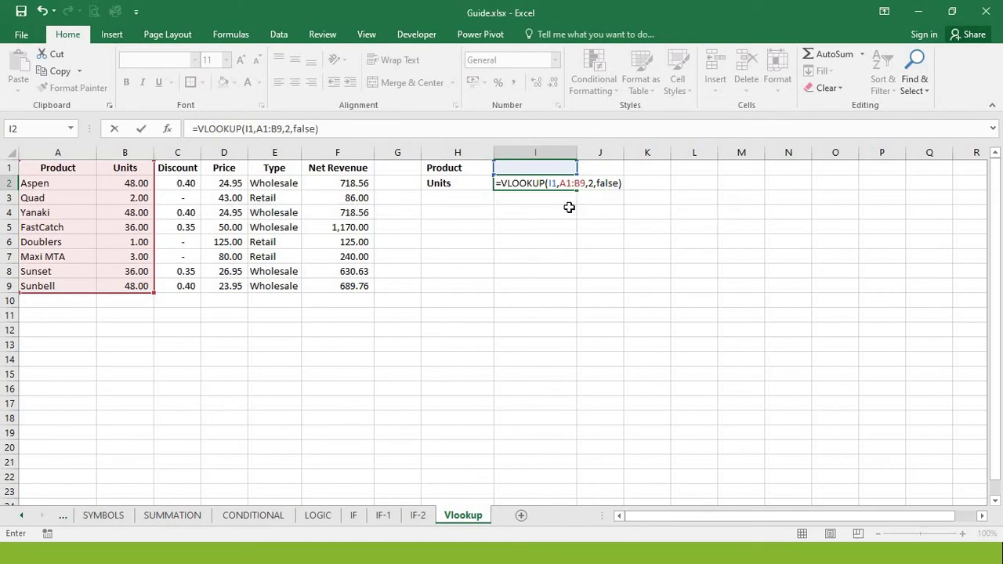
pyautogui.press('Return')
pyautogui.press('Up')
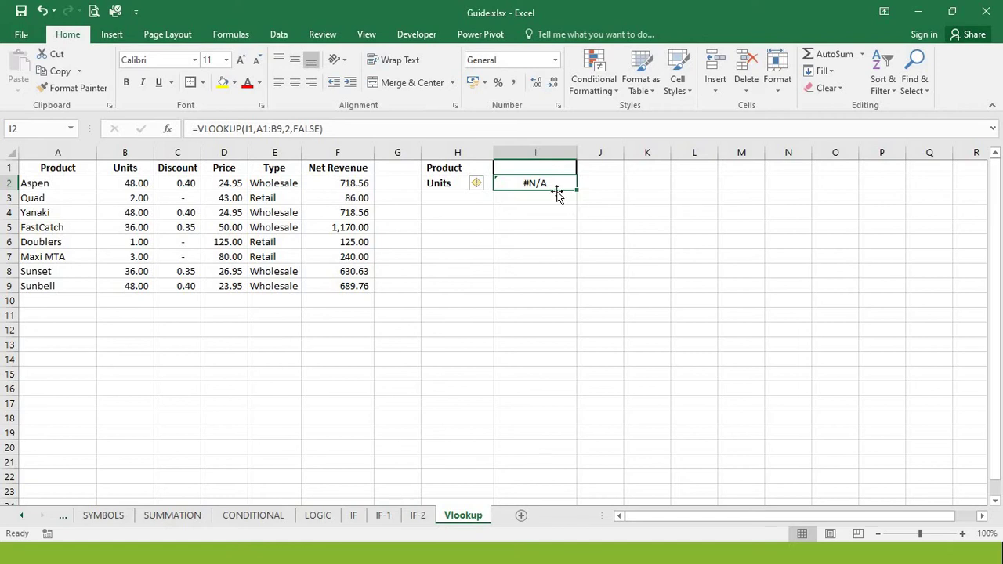
# Step: Enter Aspen in I1 and check the Units lookup result and formula in I2
pyautogui.click(541, 169)
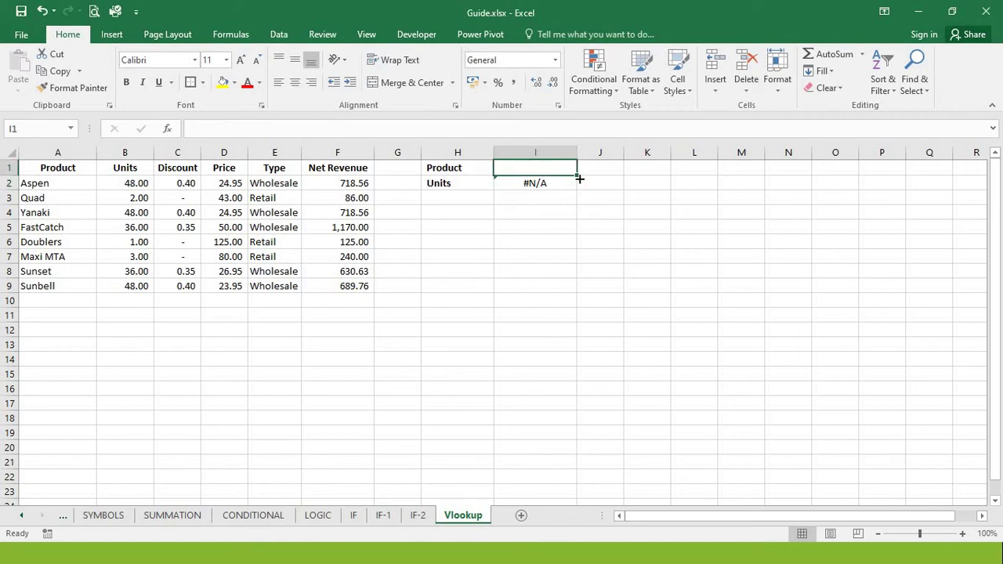
pyautogui.click(44, 183)
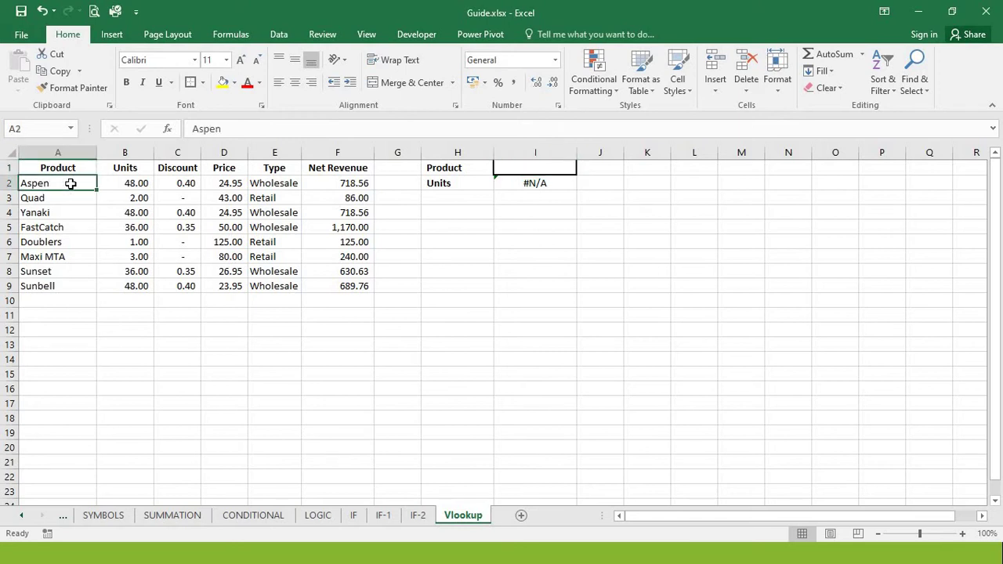
pyautogui.click(516, 167)
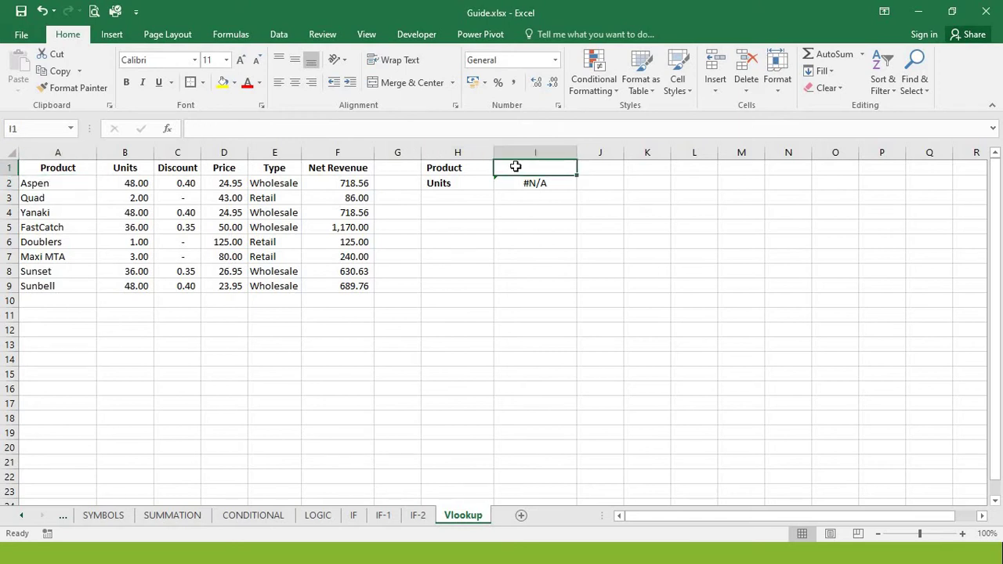
pyautogui.write('Aspen')
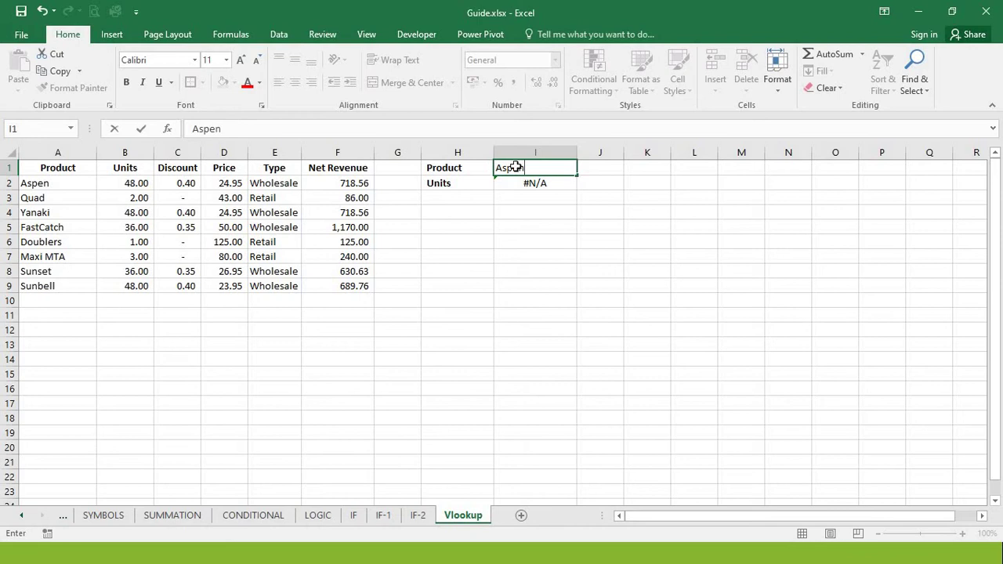
pyautogui.press('Return')
pyautogui.click(435, 185)
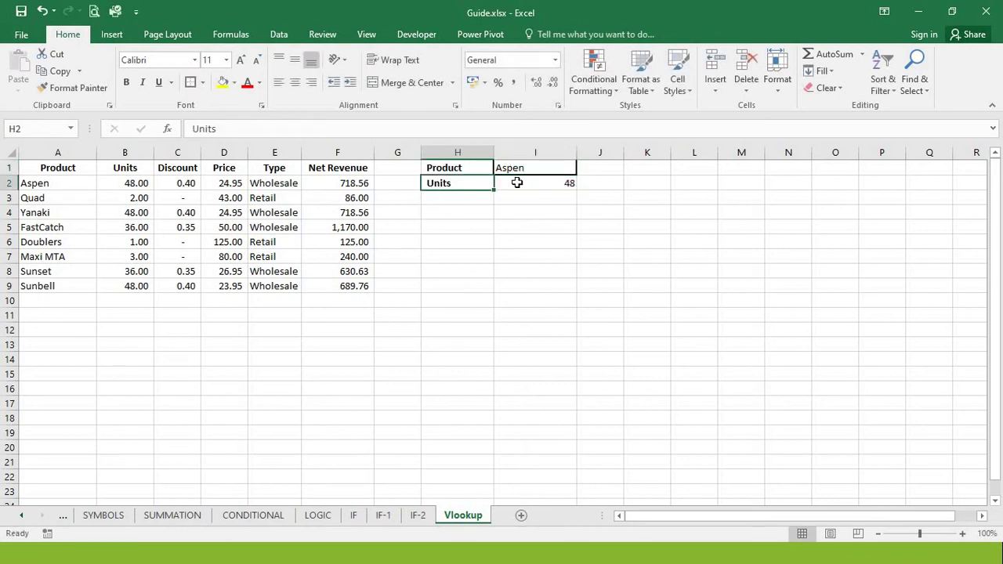
pyautogui.click(528, 185)
pyautogui.click(442, 188)
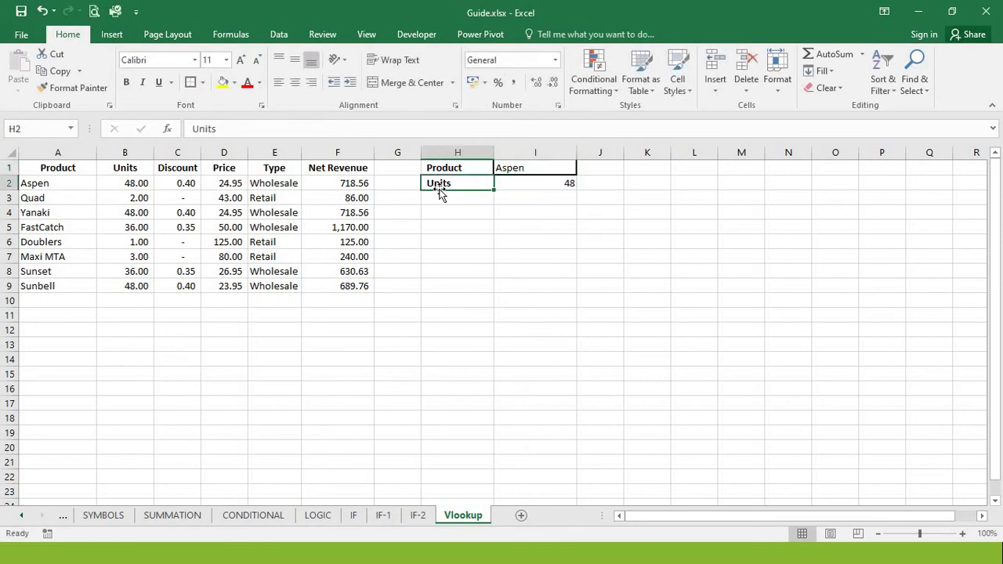
pyautogui.click(560, 183)
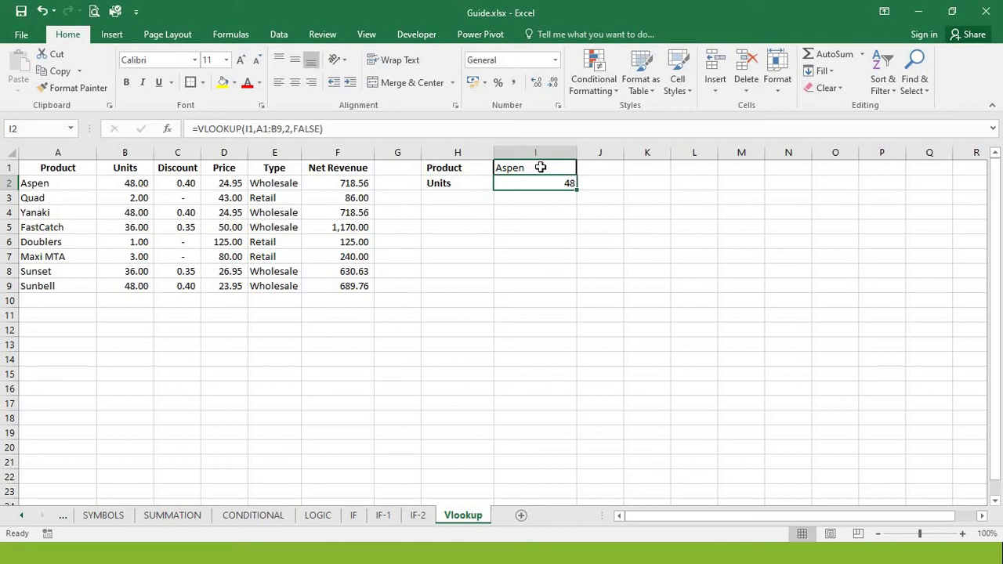
# Step: Replace the product in I1 with Sunset and compare I2's 36 against the Sunset row
pyautogui.click(540, 167)
pyautogui.write('Sunbell')
pyautogui.press('Return')
pyautogui.click(553, 162)
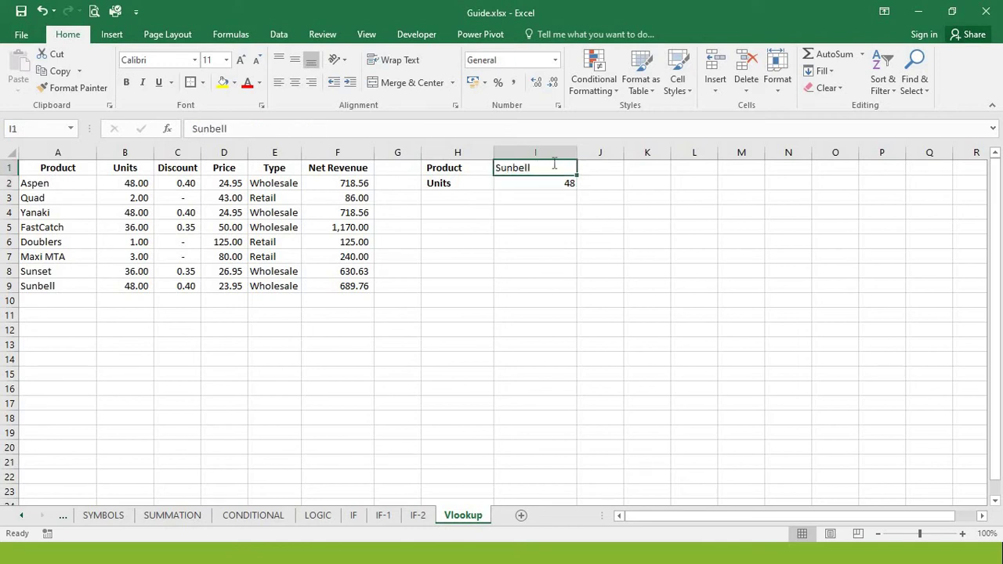
pyautogui.write('Sunset')
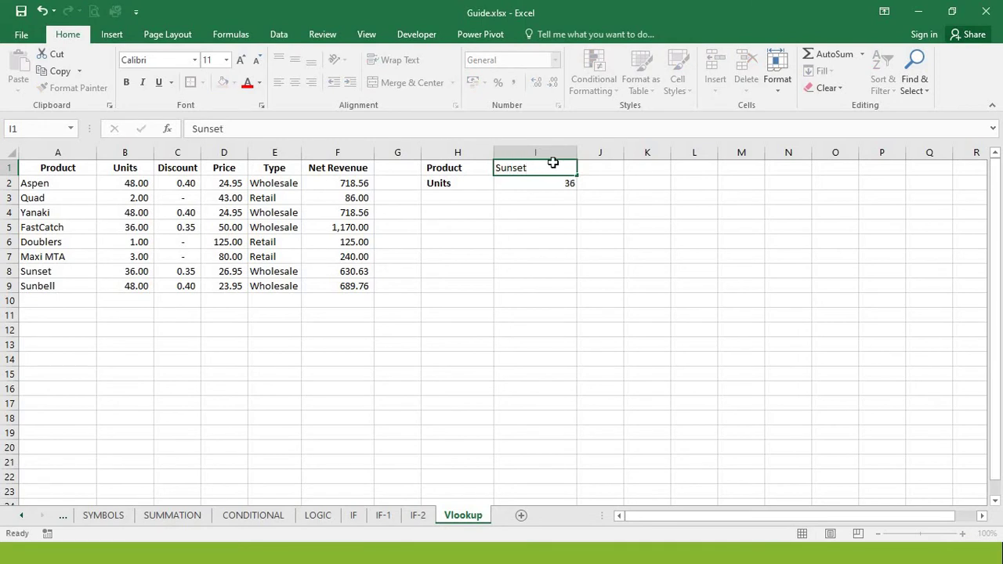
pyautogui.press('Return')
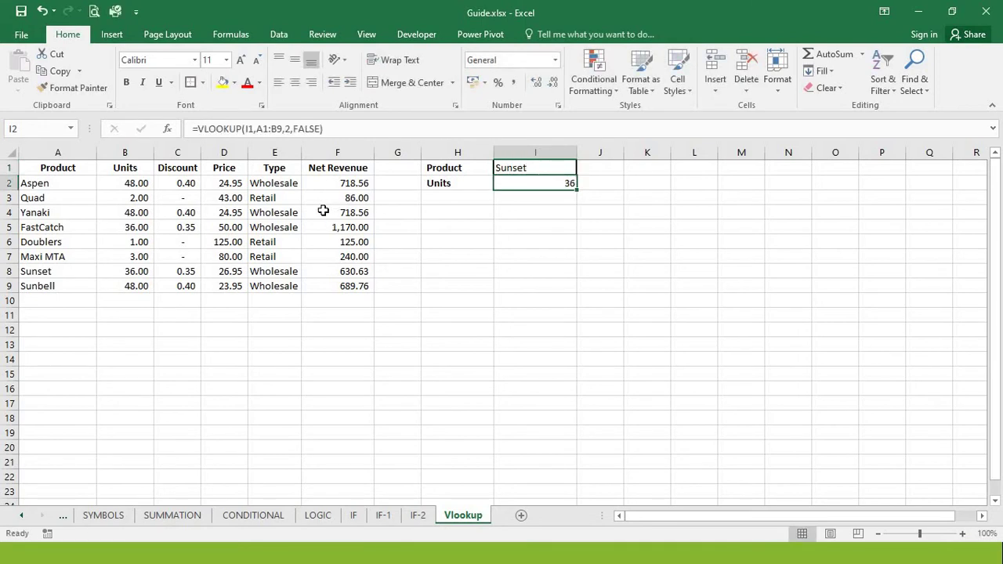
pyautogui.click(90, 271)
pyautogui.hotkey('shift', 'space')
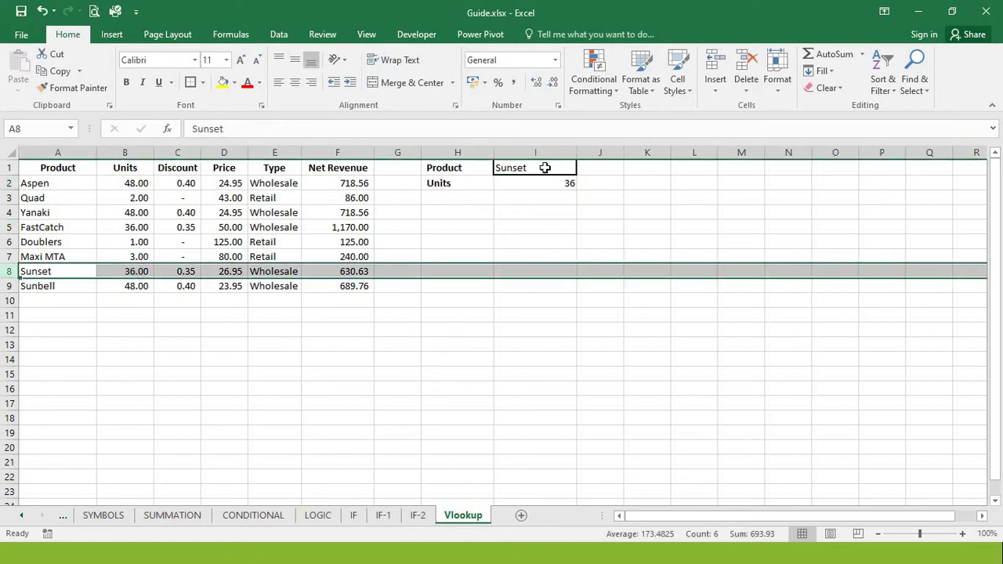
pyautogui.click(578, 211)
pyautogui.click(550, 183)
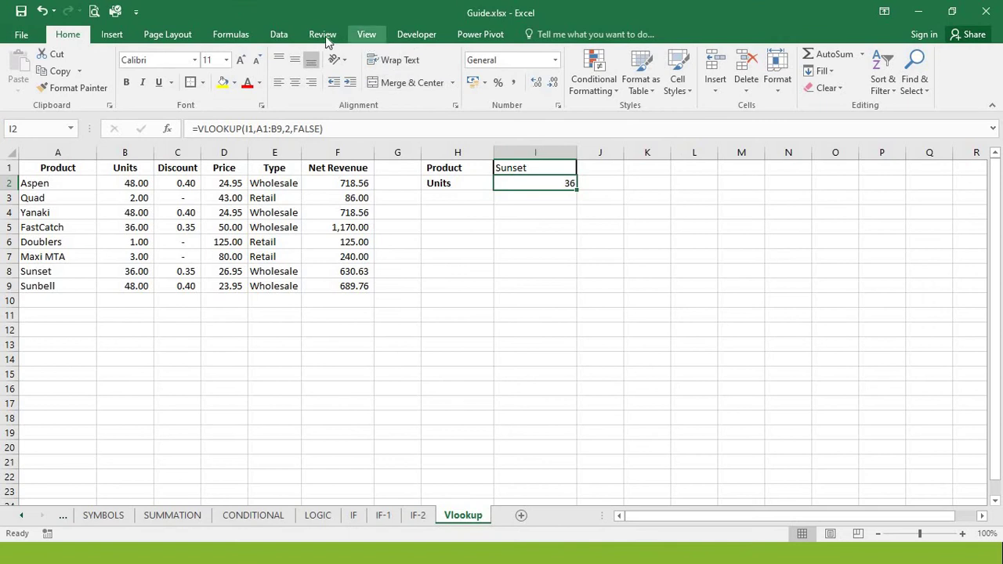
# Step: Give I1 a Data Validation List sourced from =$A$2:$A$9
pyautogui.click(279, 34)
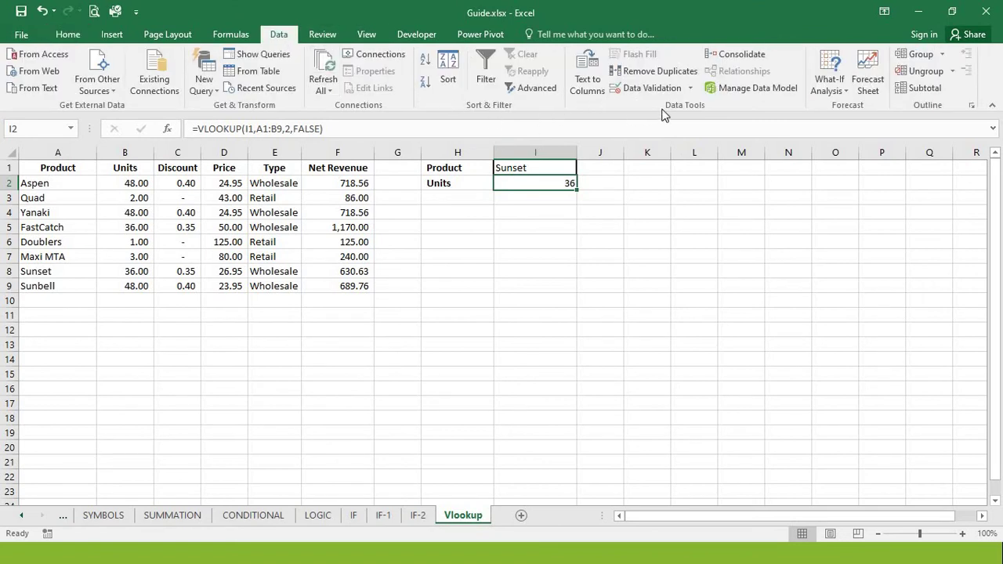
pyautogui.click(538, 169)
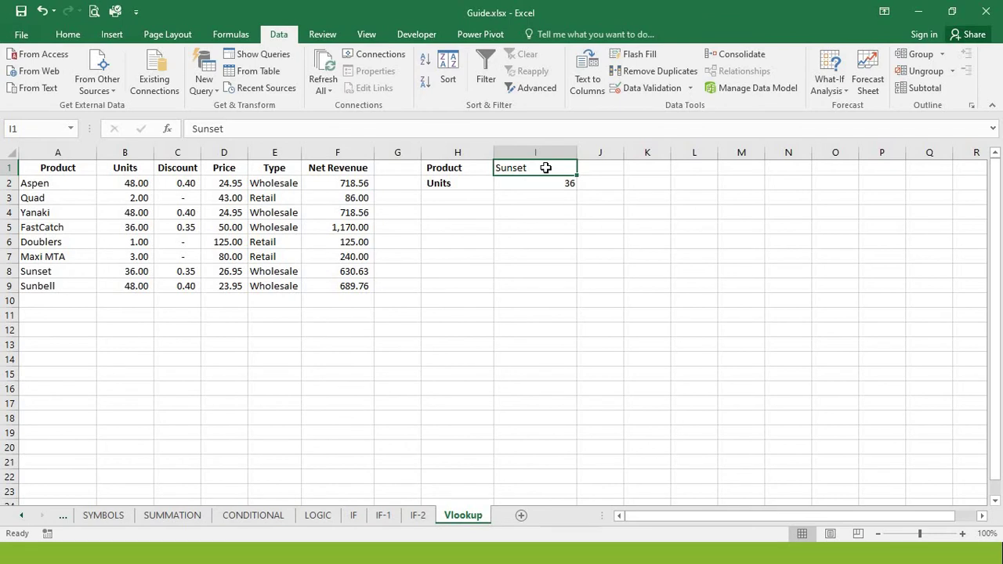
pyautogui.click(666, 89)
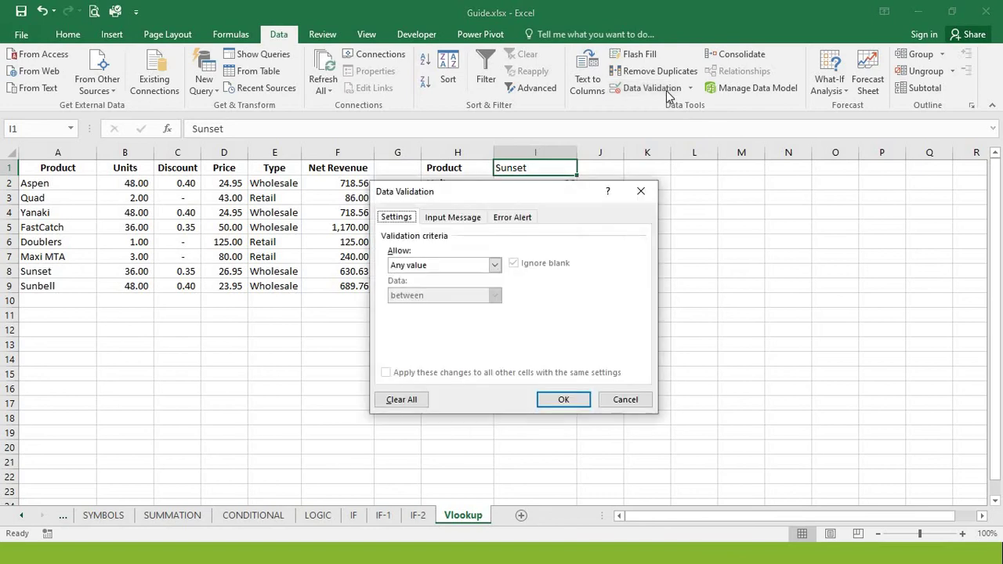
pyautogui.click(494, 267)
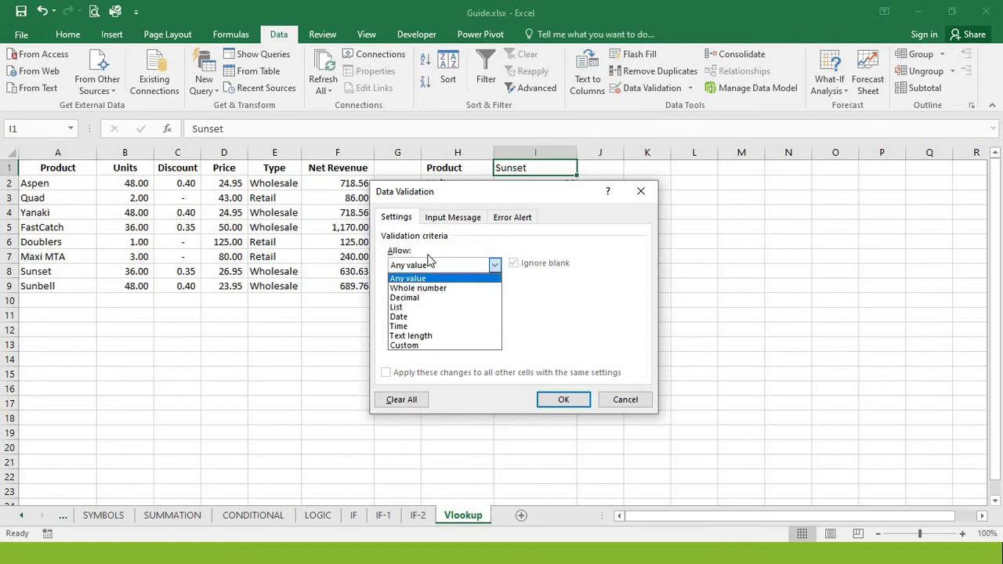
pyautogui.click(409, 307)
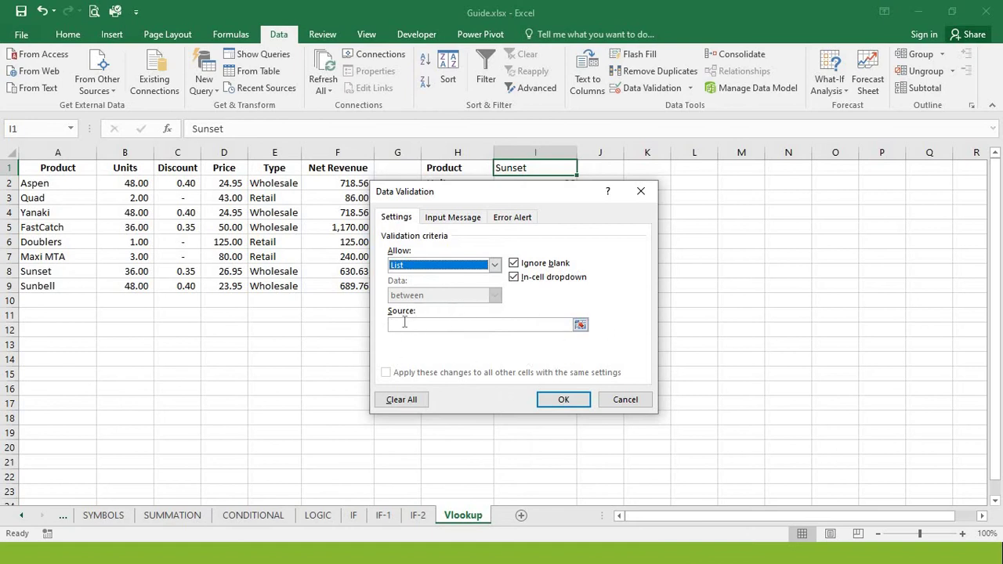
pyautogui.click(580, 325)
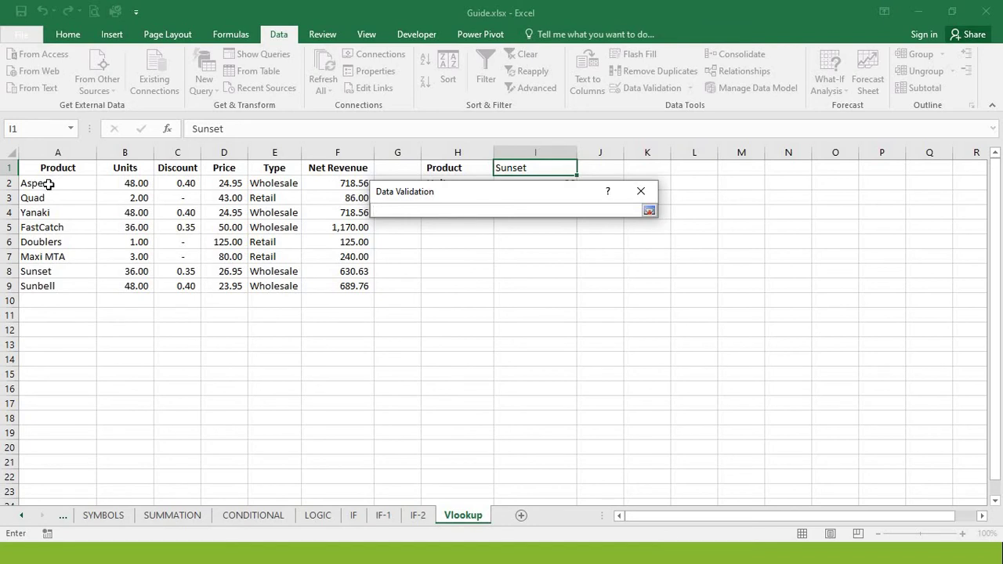
pyautogui.moveTo(49, 183); pyautogui.dragTo(47, 281)
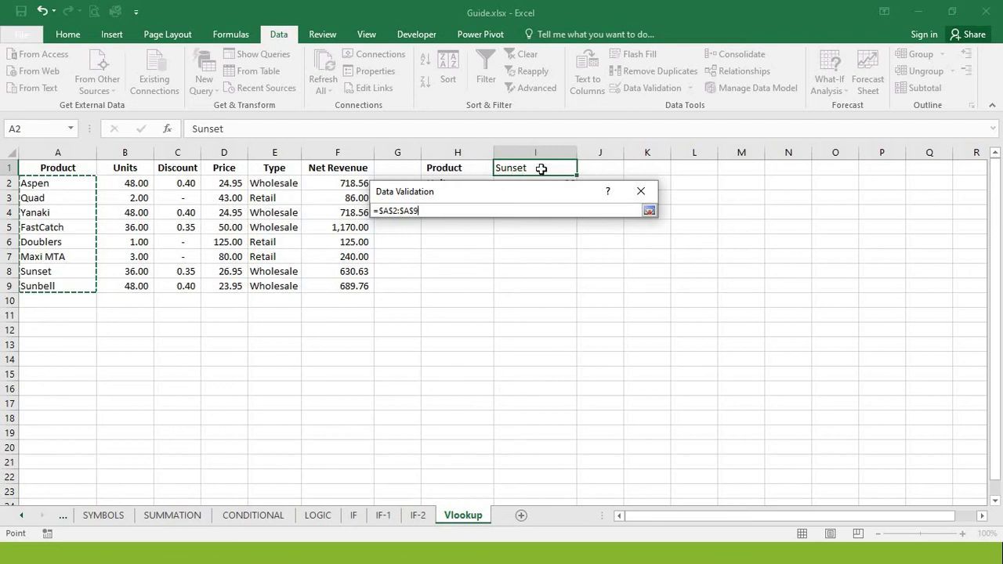
pyautogui.click(648, 211)
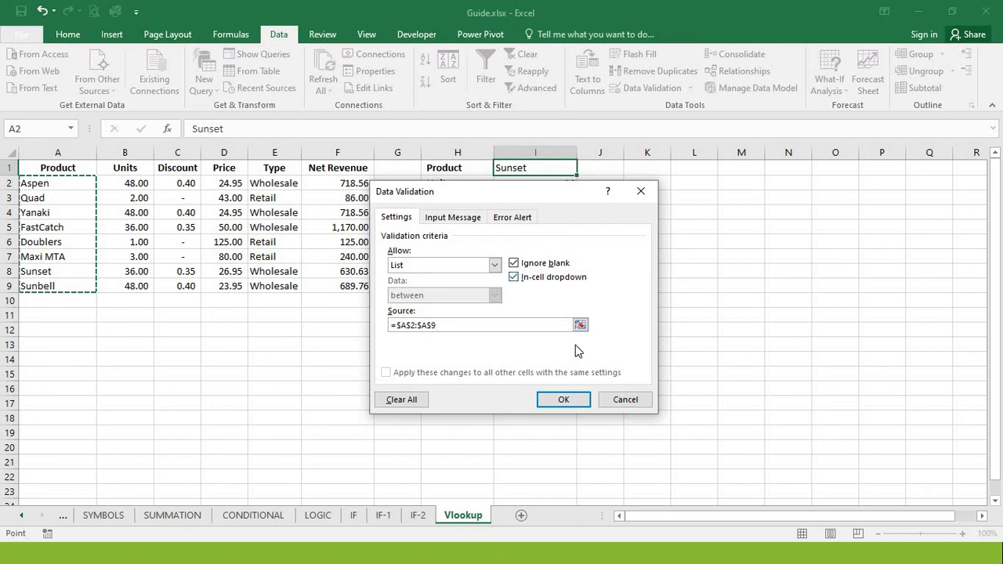
pyautogui.click(563, 399)
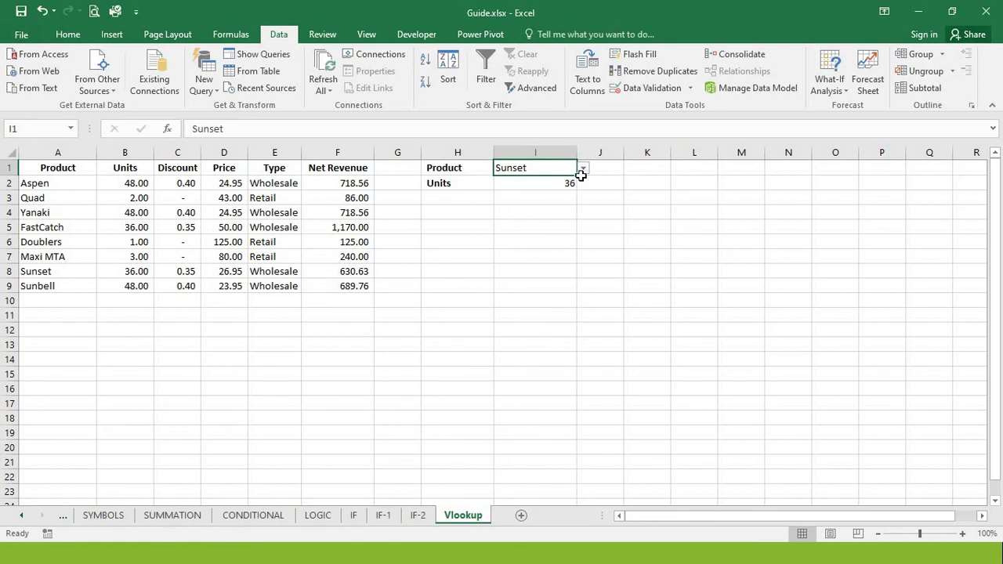
# Step: Choose Maxi MTA from I1's dropdown so the Units lookup in I2 shows 3
pyautogui.press('Down')
pyautogui.press('Right')
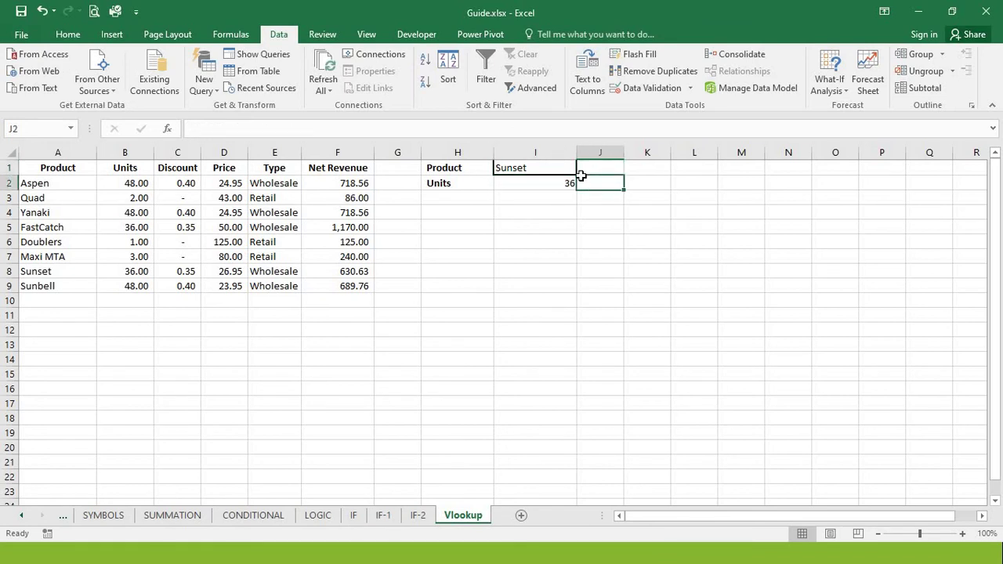
pyautogui.press('Up')
pyautogui.press('Left')
pyautogui.press('Down')
pyautogui.press('Left')
pyautogui.press('Left')
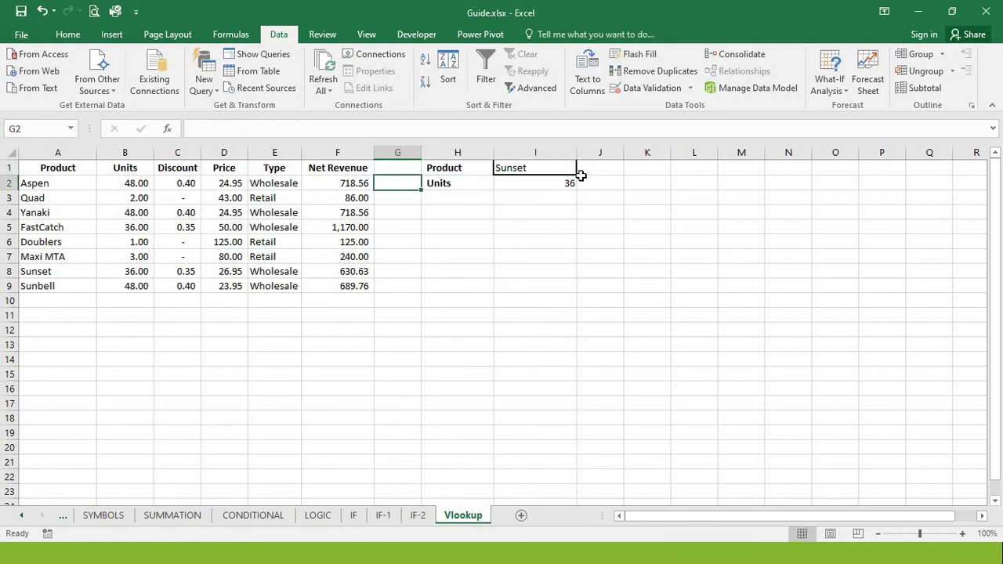
pyautogui.press('Up')
pyautogui.hotkey('ctrl', 'z')
pyautogui.click(583, 169)
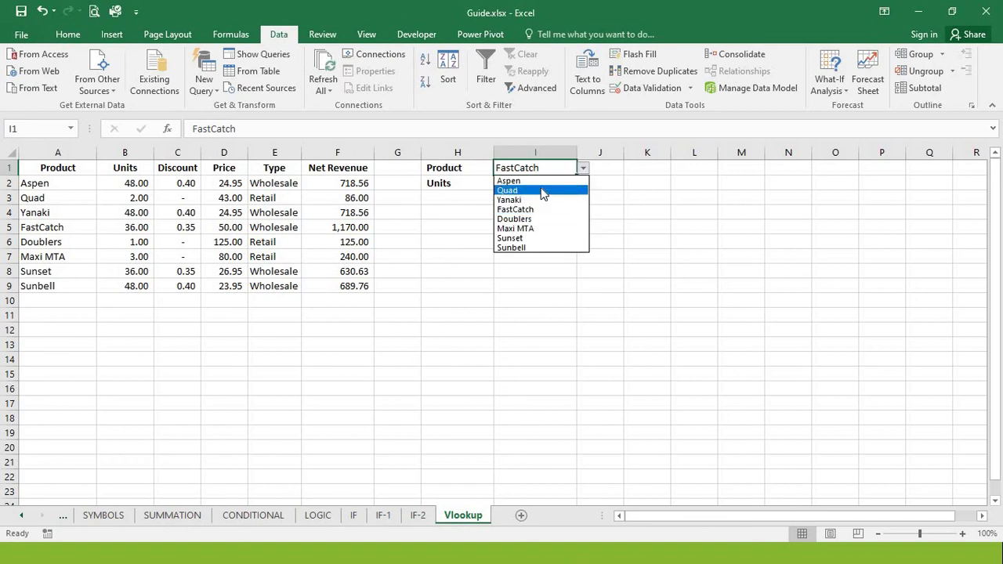
pyautogui.click(538, 228)
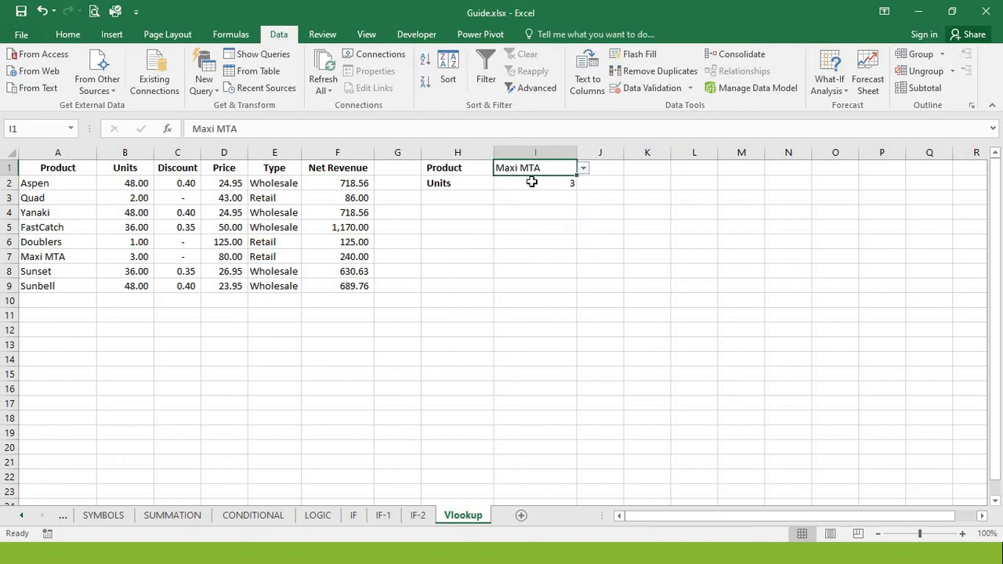
pyautogui.click(531, 182)
pyautogui.click(438, 184)
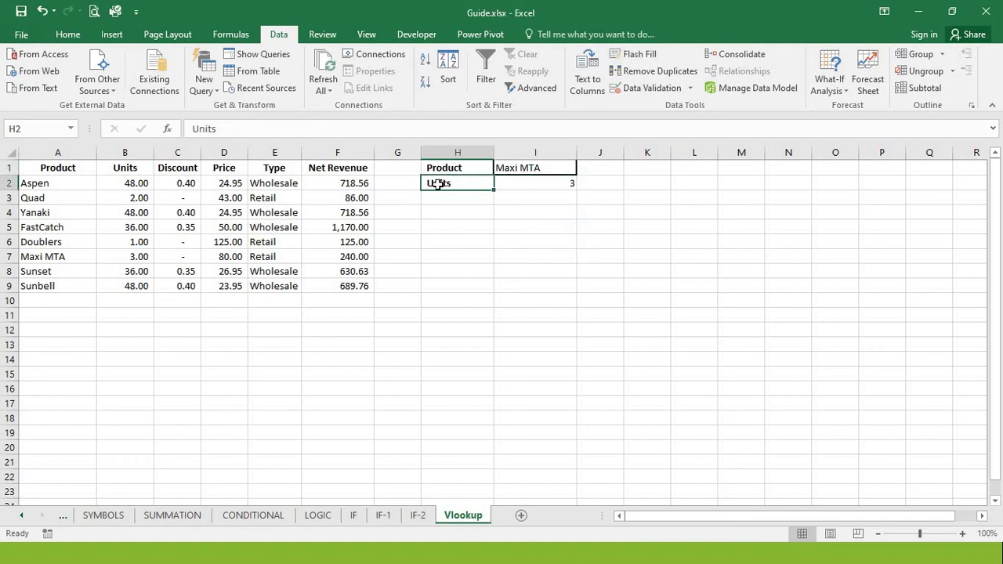
# Step: Copy the Discount through Net Revenue headers and paste them transposed into H3:H6
pyautogui.press('Left')
pyautogui.press('Left')
pyautogui.press('Left')
pyautogui.press('Left')
pyautogui.press('Left')
pyautogui.press('Up')
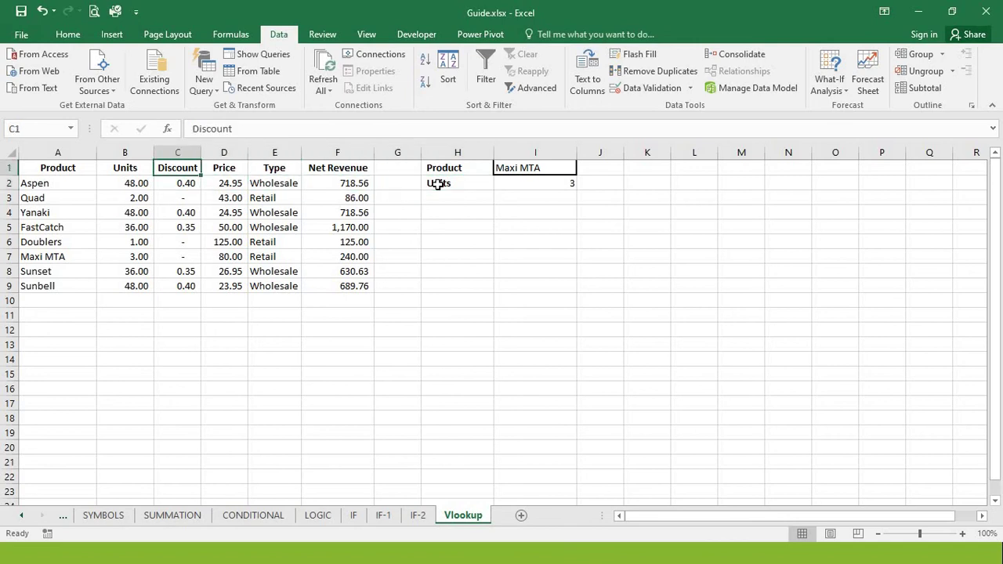
pyautogui.hotkey('shift', 'Right')
pyautogui.hotkey('shift', 'Right')
pyautogui.hotkey('shift', 'Right')
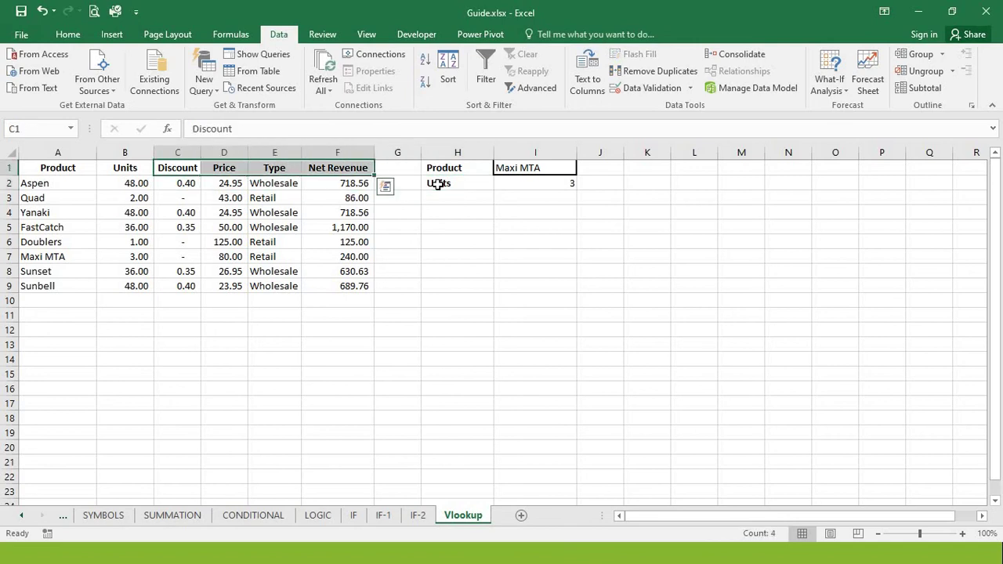
pyautogui.hotkey('ctrl', 'c')
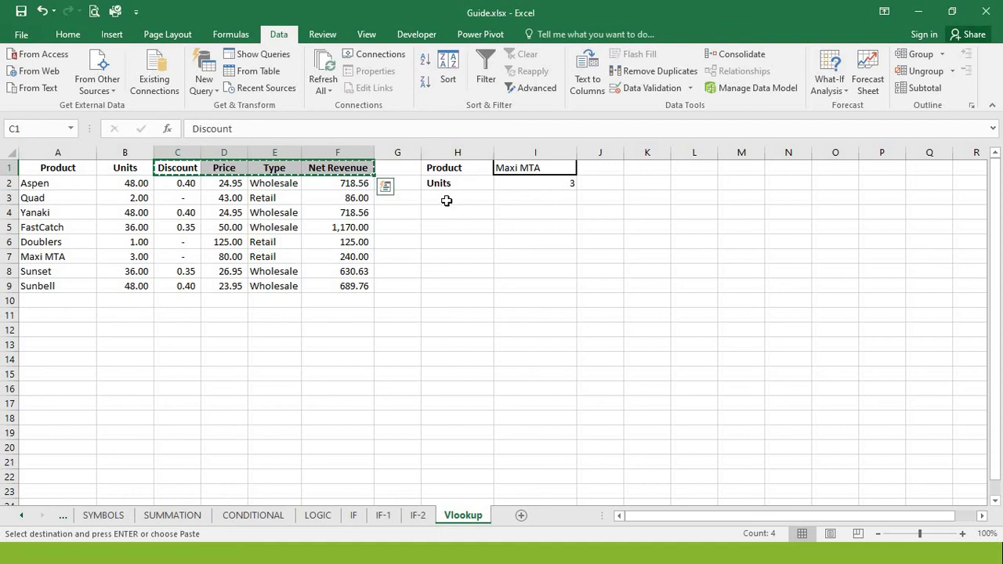
pyautogui.click(446, 201)
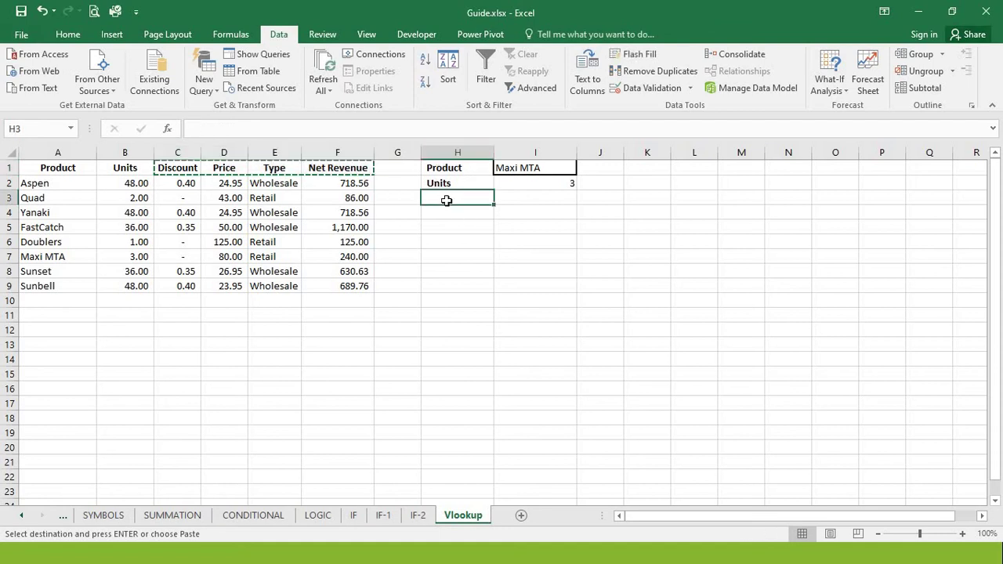
pyautogui.rightClick(446, 201)
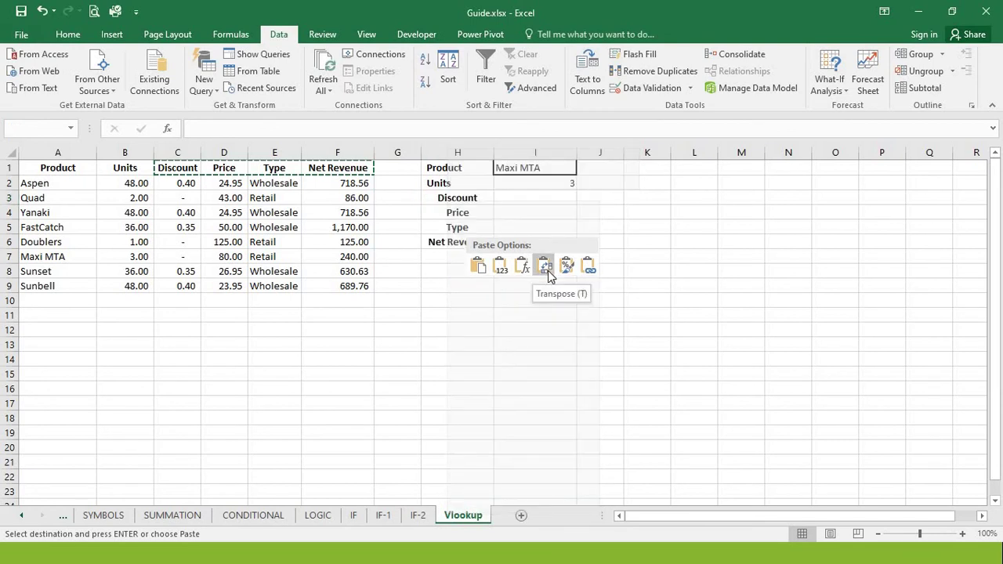
pyautogui.click(548, 271)
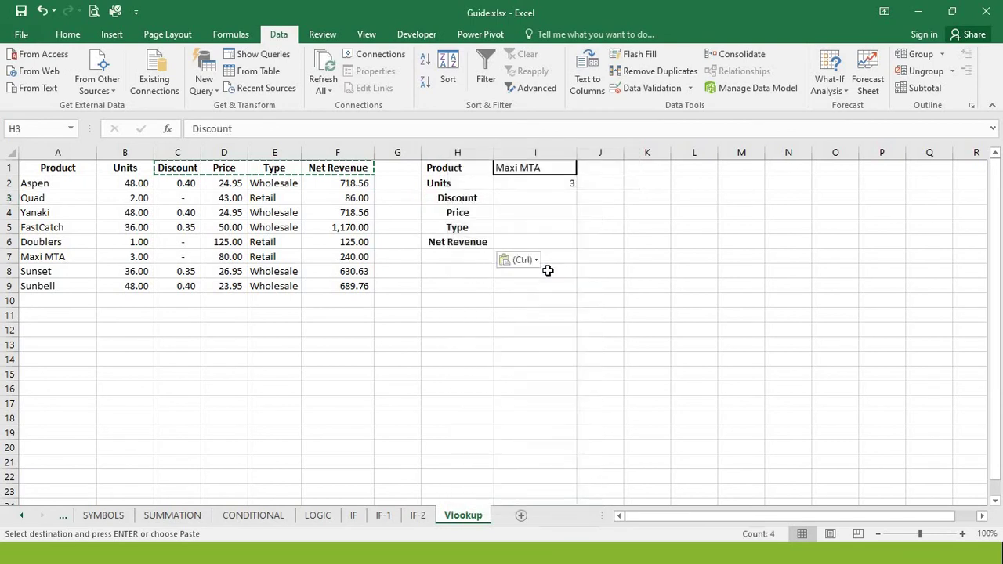
# Step: Left-align the pasted labels and apply Comma Style to column H
pyautogui.click(67, 34)
pyautogui.click(280, 83)
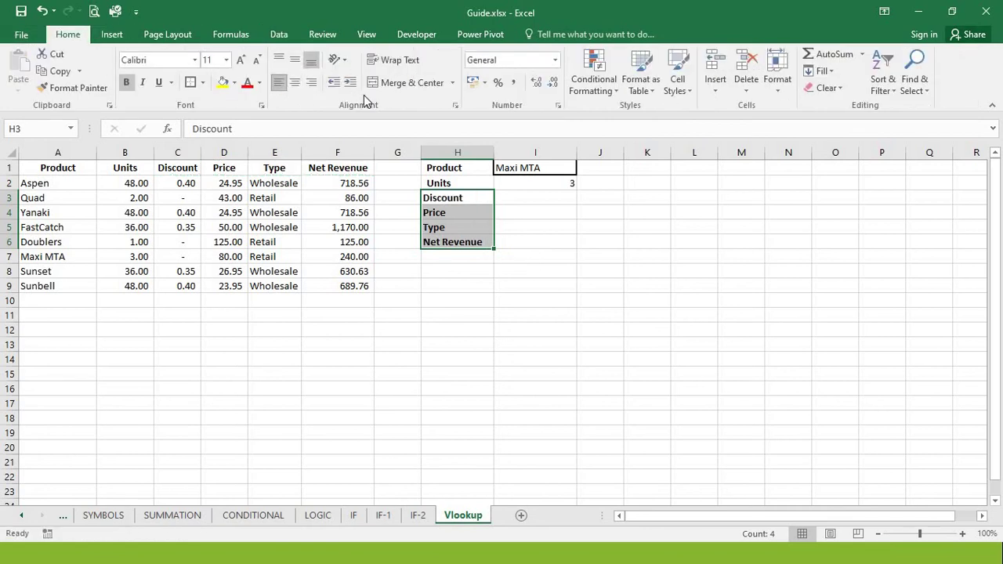
pyautogui.click(457, 152)
pyautogui.click(517, 84)
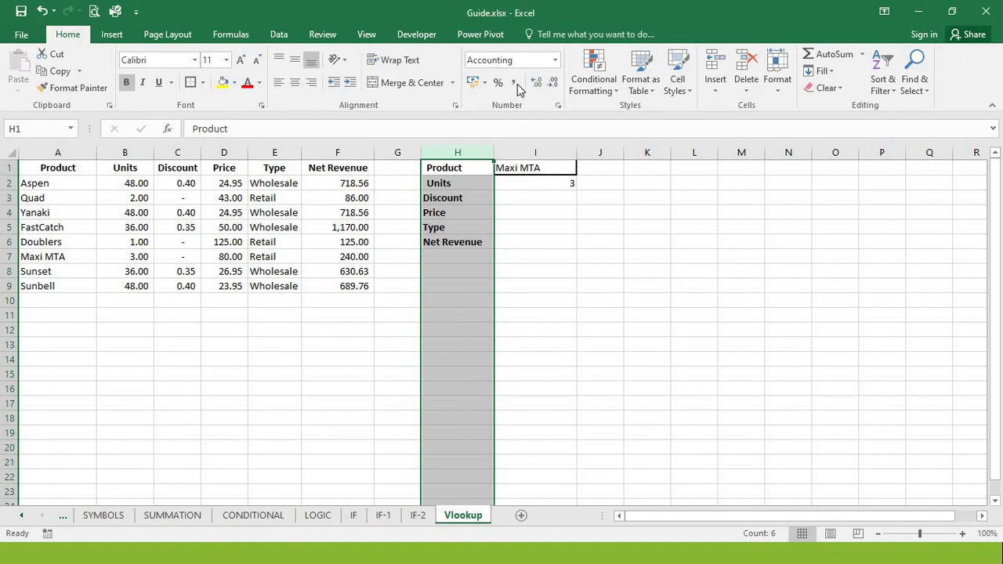
pyautogui.click(512, 195)
# Step: Edit I2's formula so its table range becomes A1:F9, still returning 3
pyautogui.click(547, 186)
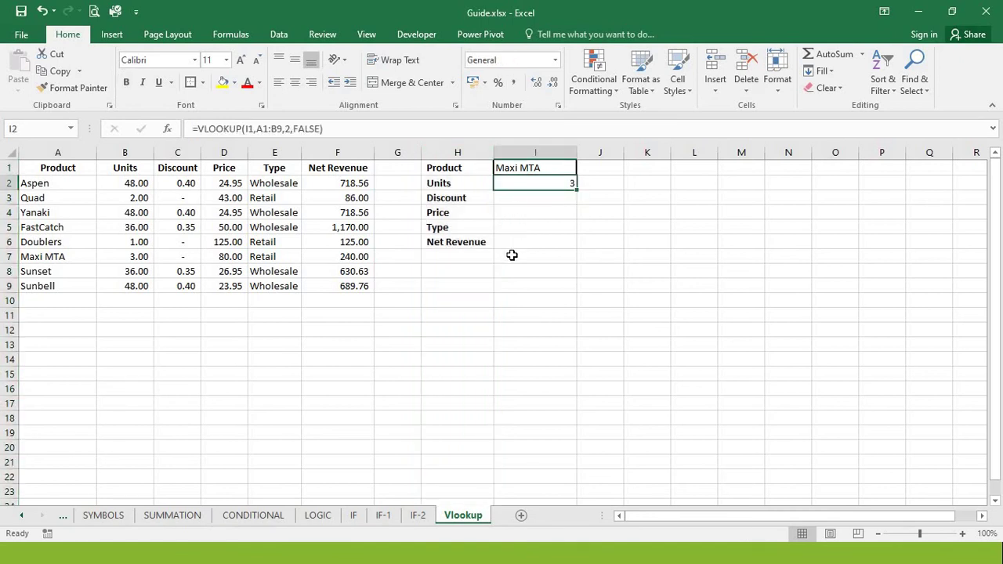
pyautogui.click(533, 167)
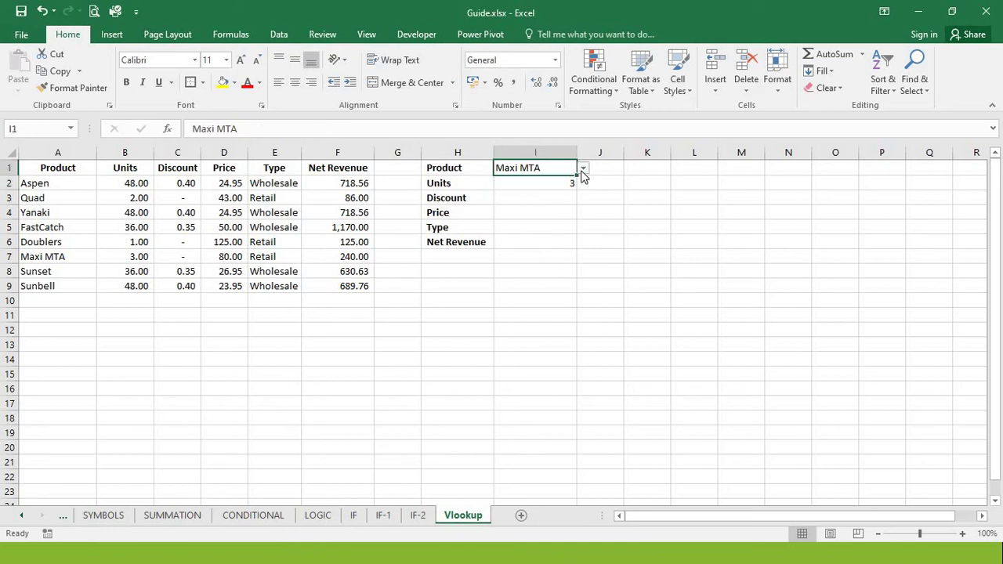
pyautogui.click(521, 186)
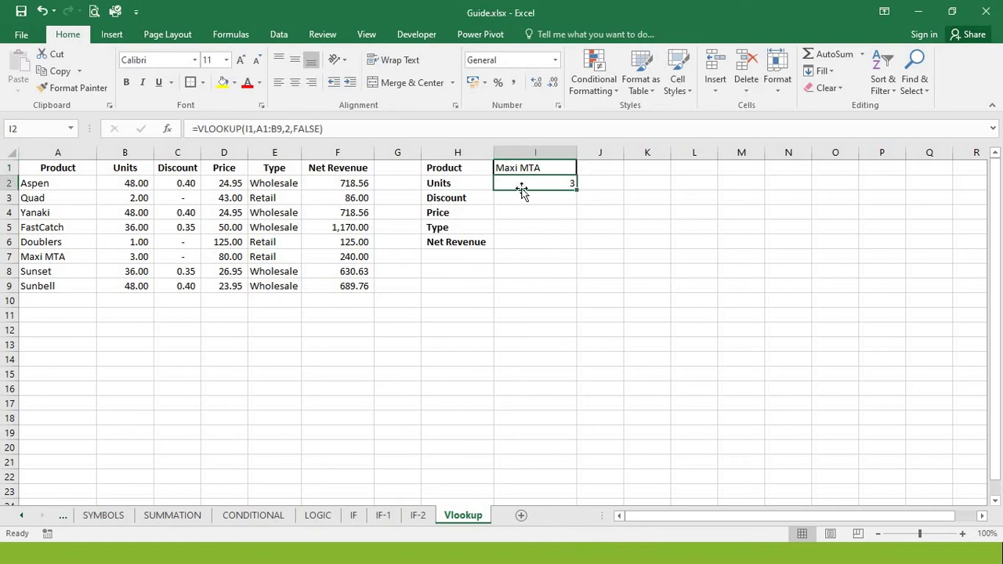
pyautogui.doubleClick(522, 189)
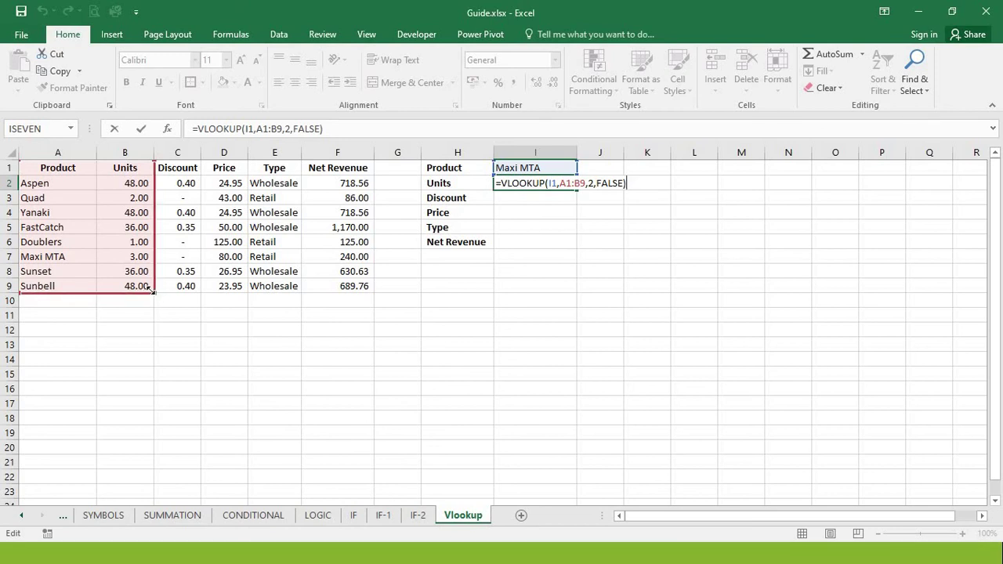
pyautogui.click(580, 182)
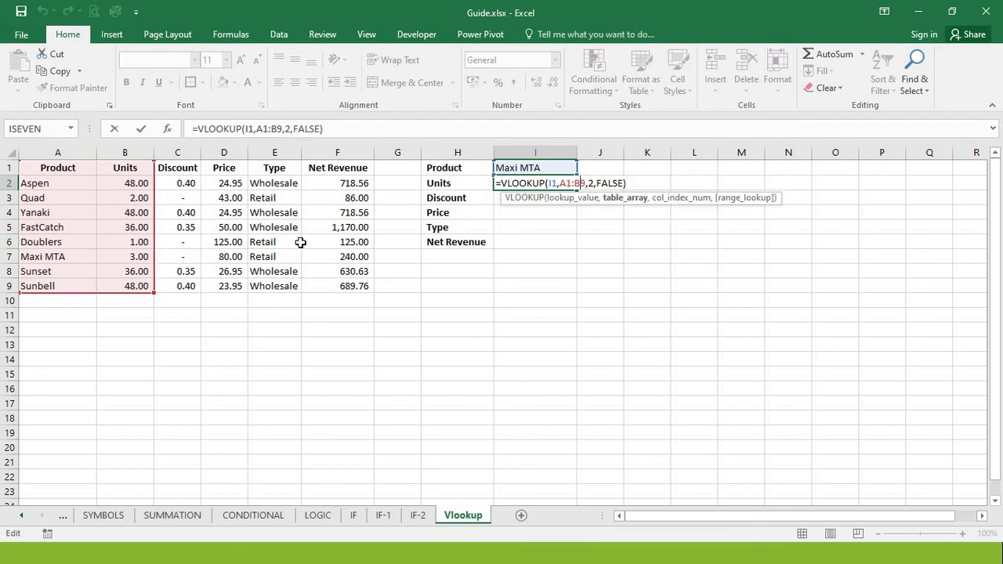
pyautogui.click(159, 302)
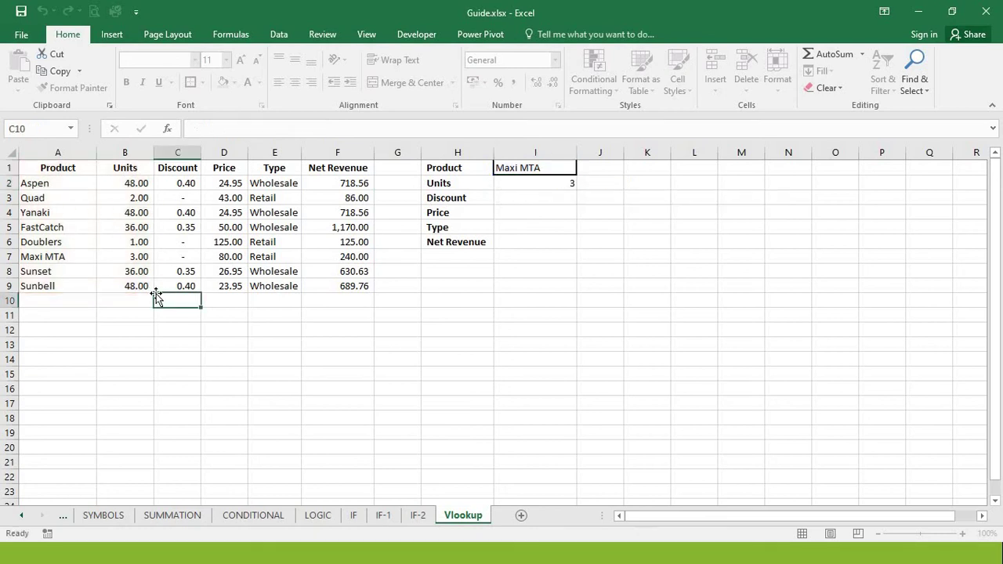
pyautogui.doubleClick(539, 184)
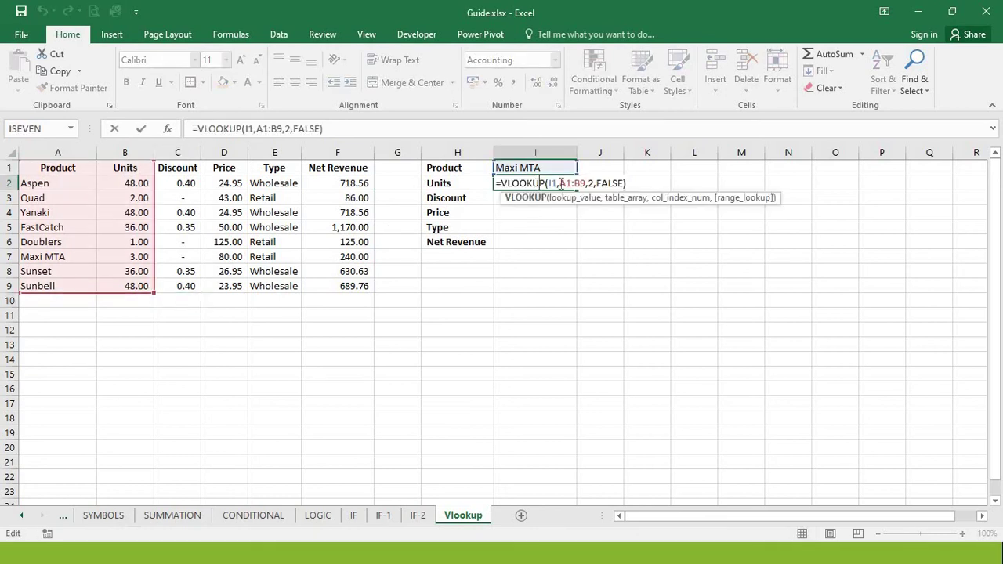
pyautogui.click(581, 181)
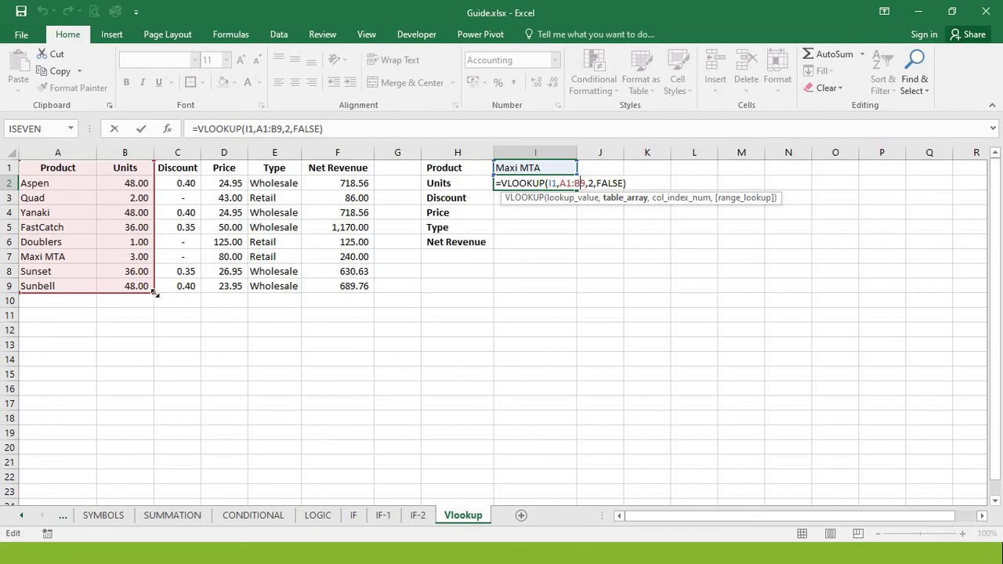
pyautogui.moveTo(251, 300); pyautogui.dragTo(363, 288)
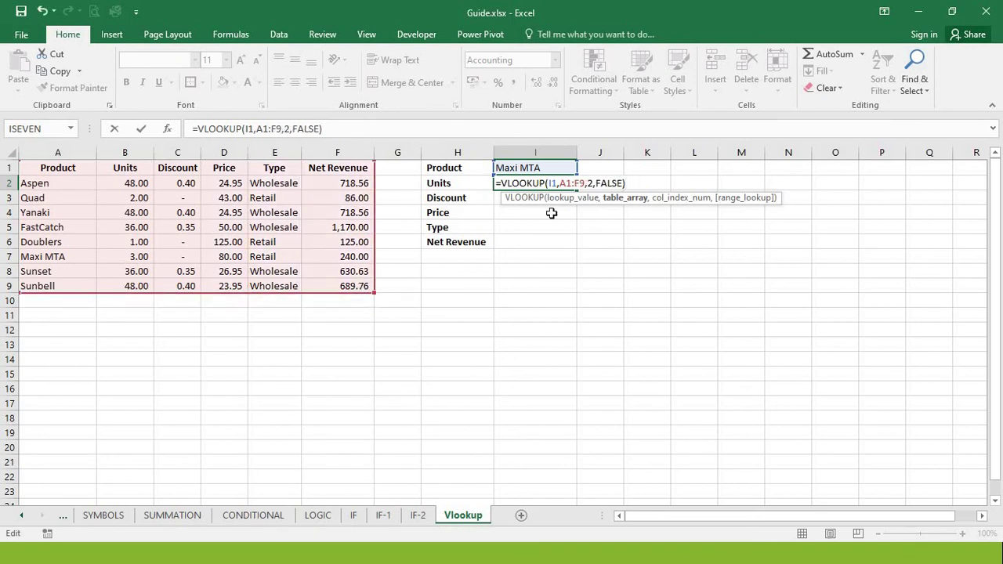
pyautogui.click(602, 183)
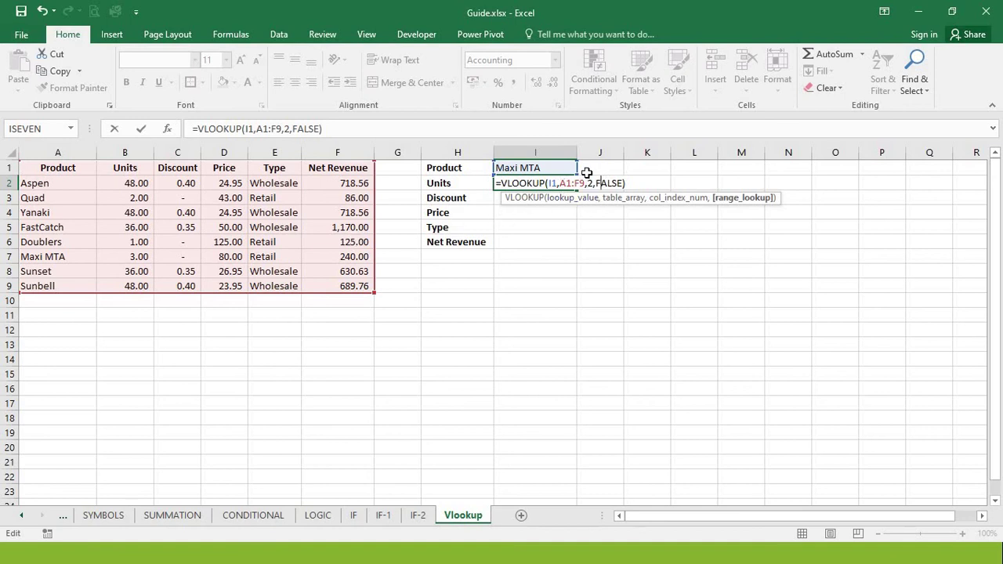
pyautogui.press('Return')
pyautogui.press('Up')
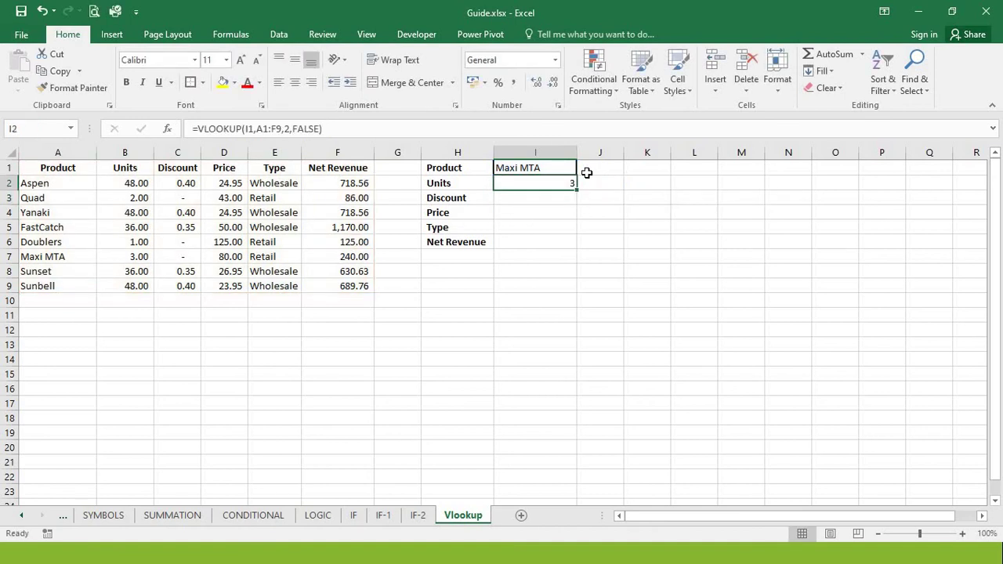
pyautogui.click(335, 127)
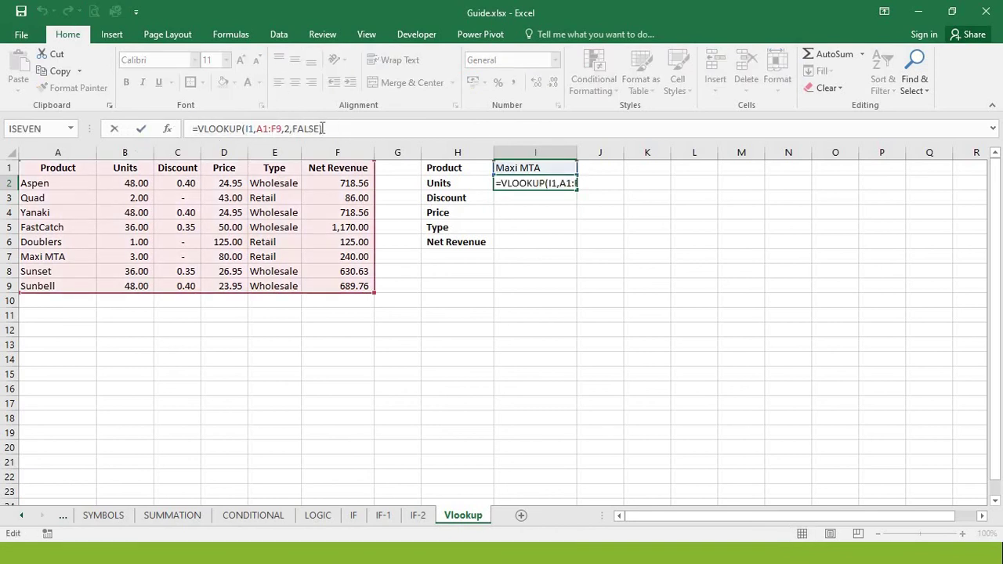
pyautogui.moveTo(324, 128); pyautogui.dragTo(183, 130)
pyautogui.hotkey('ctrl', 'c')
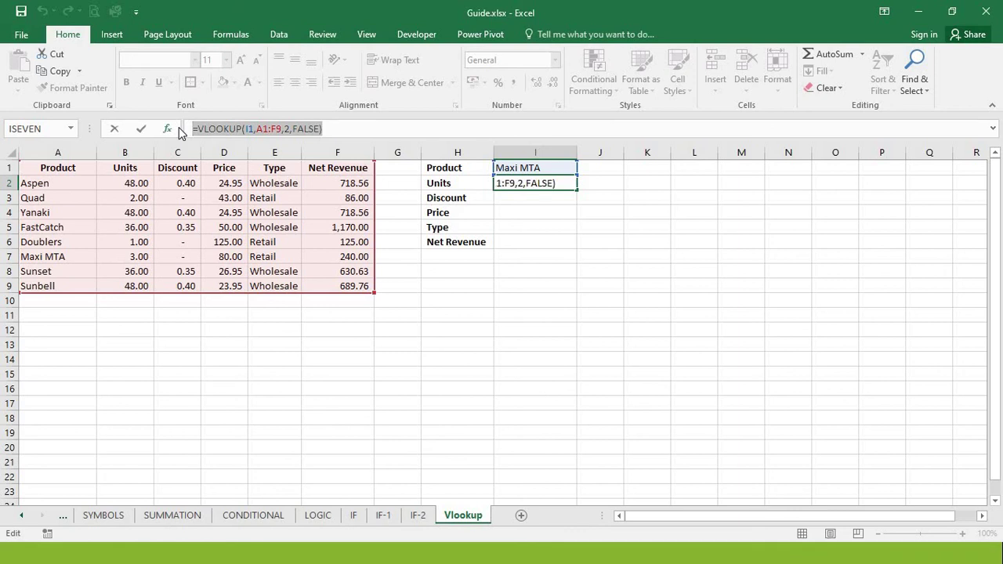
pyautogui.press('Escape')
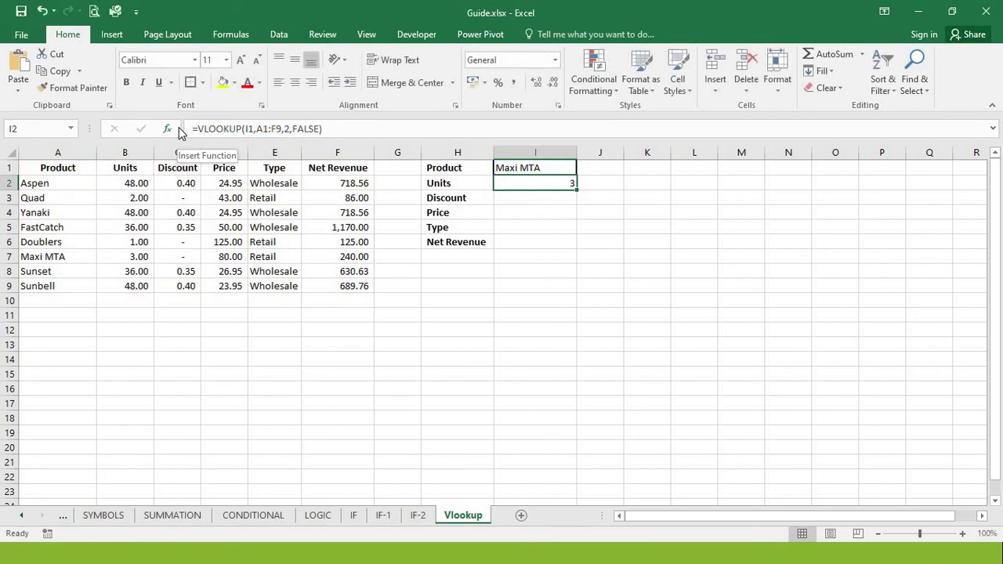
pyautogui.press('Down')
pyautogui.hotkey('shift', 'Down')
pyautogui.hotkey('shift', 'Down')
pyautogui.hotkey('shift', 'Down')
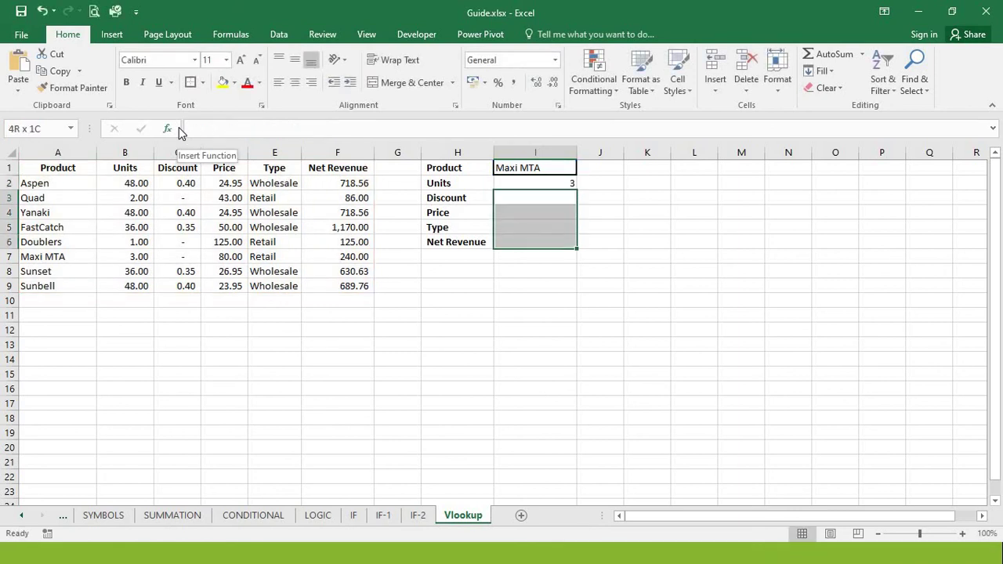
pyautogui.hotkey('ctrl', 'v')
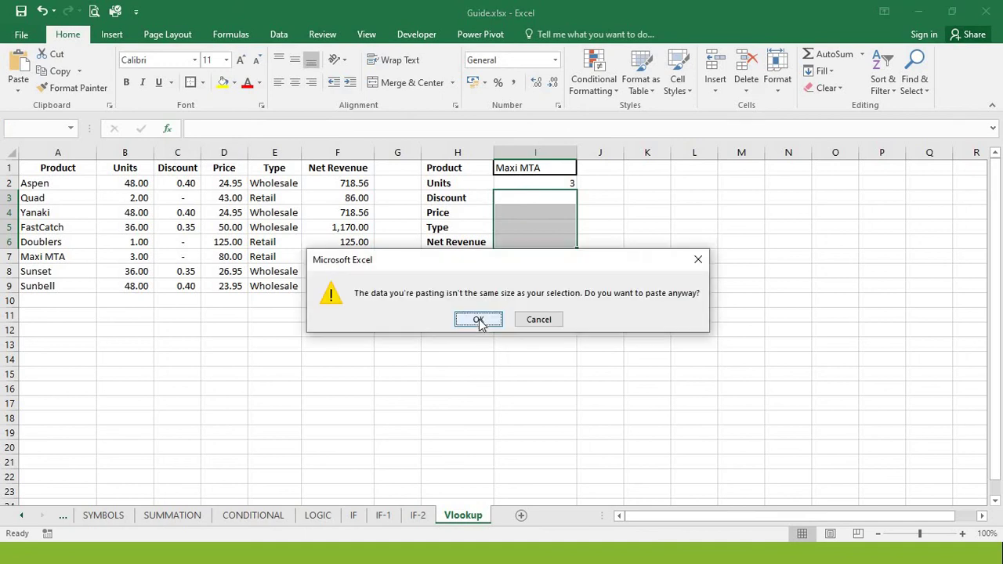
pyautogui.click(712, 262)
pyautogui.click(551, 183)
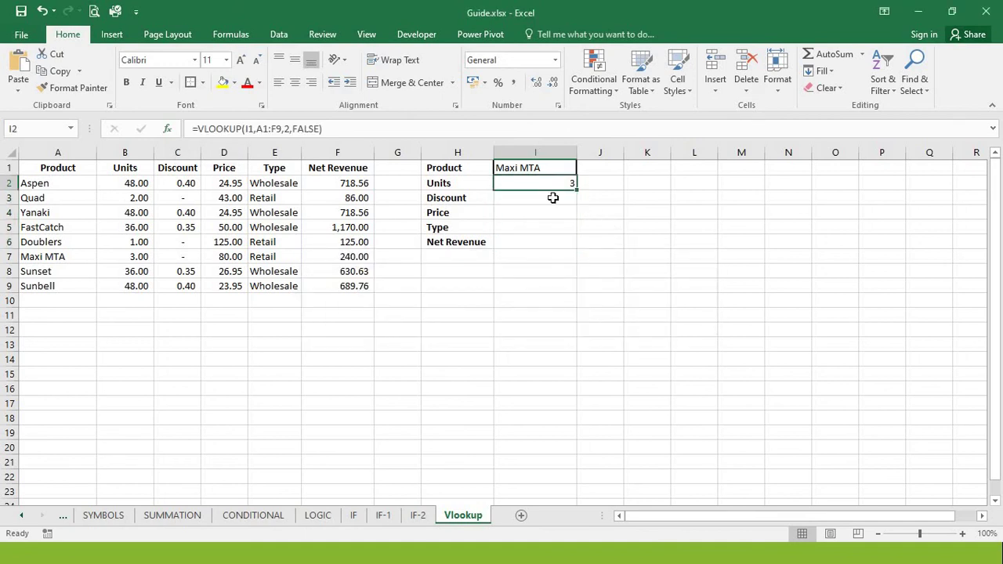
pyautogui.doubleClick(553, 198)
pyautogui.press('Escape')
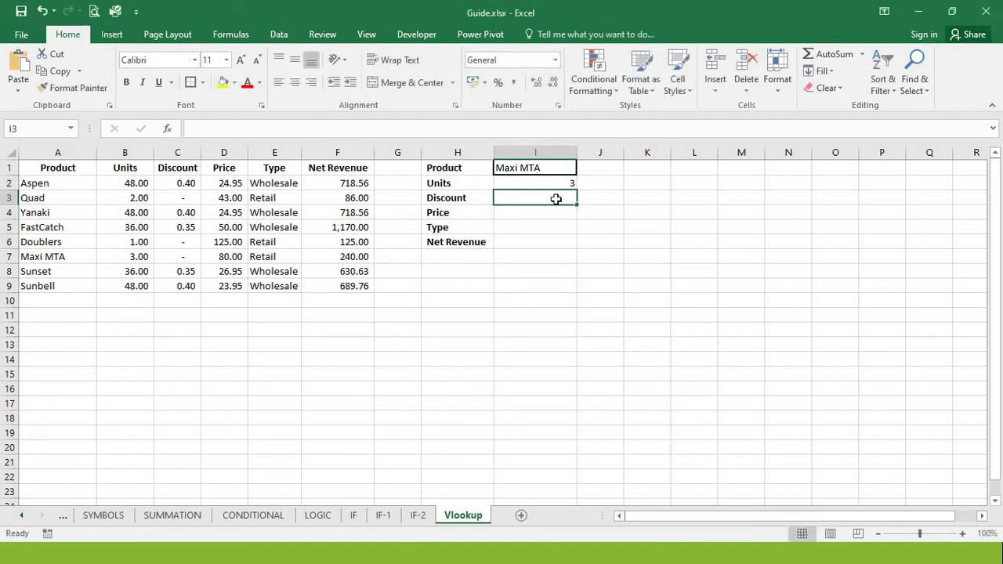
pyautogui.hotkey('ctrl', 'v')
pyautogui.click(554, 214)
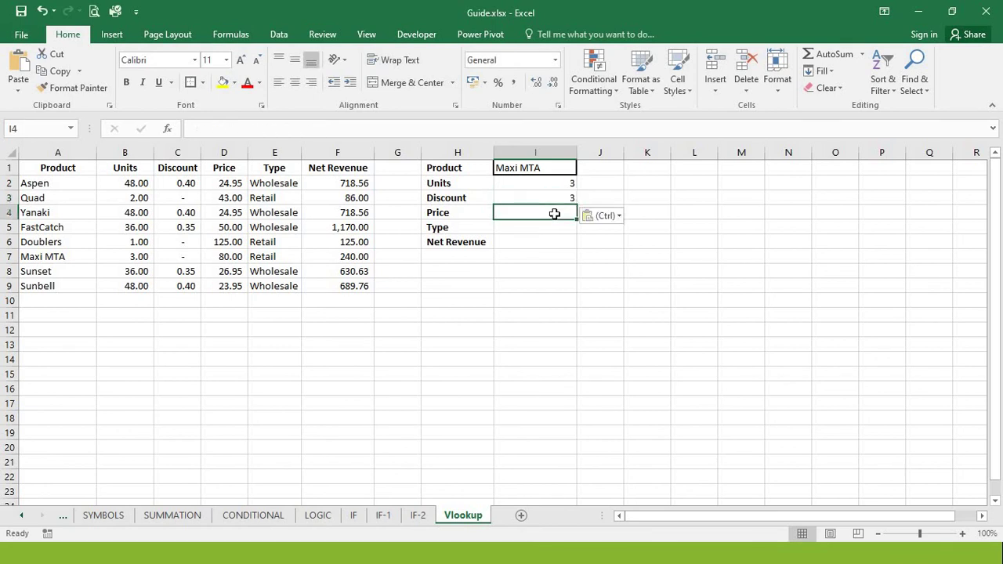
pyautogui.hotkey('ctrl', 'v')
pyautogui.press('Return')
pyautogui.hotkey('ctrl', 'v')
pyautogui.press('Return')
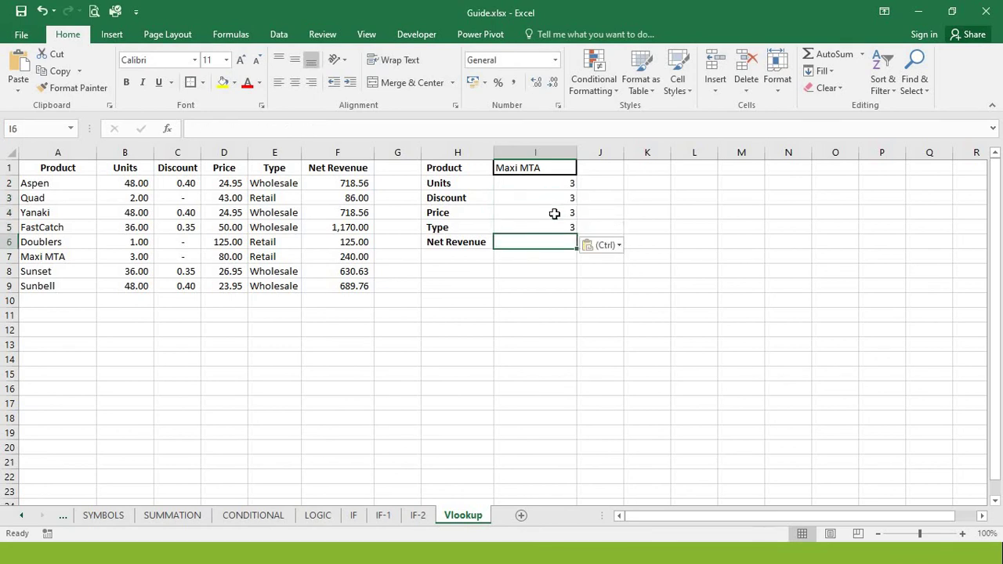
pyautogui.hotkey('ctrl', 'v')
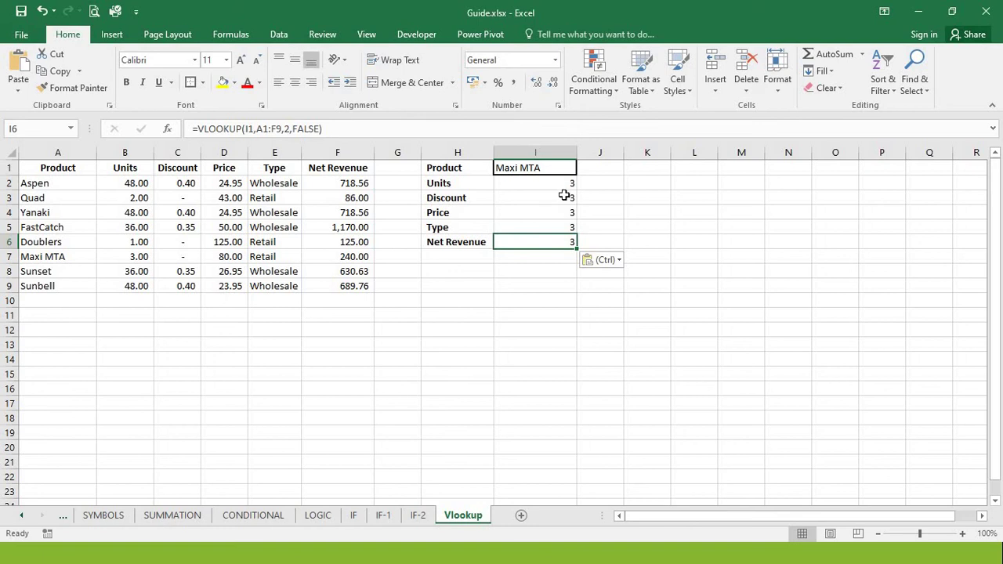
pyautogui.click(564, 195)
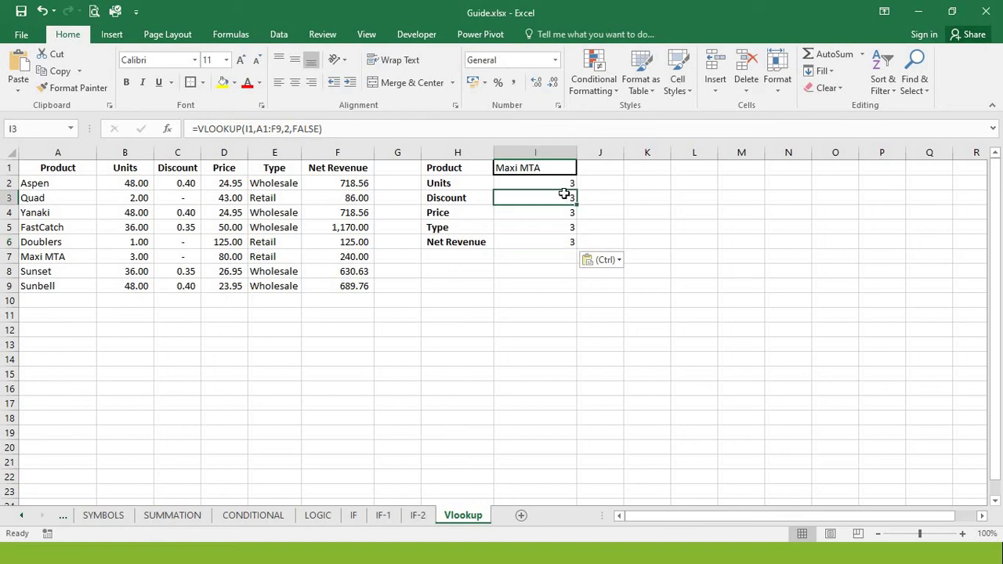
pyautogui.rightClick(564, 195)
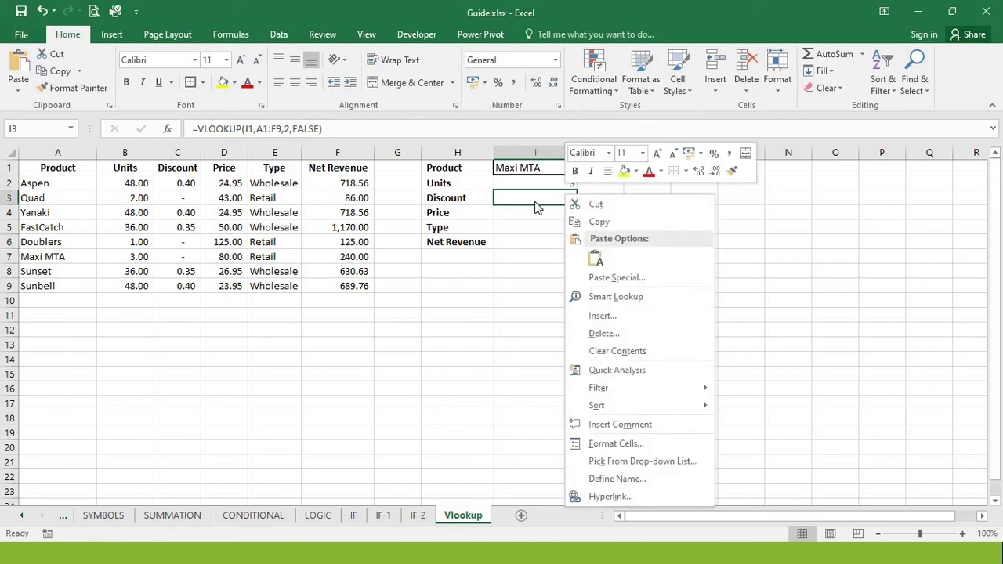
pyautogui.click(535, 201)
pyautogui.hotkey('shift', 'Down')
pyautogui.hotkey('shift', 'Down')
pyautogui.hotkey('shift', 'Down')
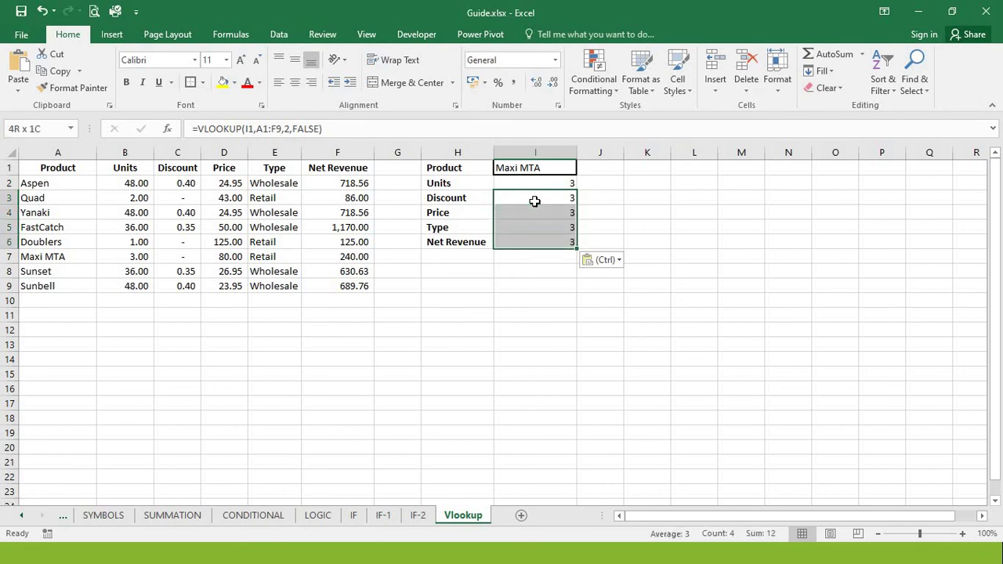
pyautogui.press('Delete')
# Step: Paste the copied VLOOKUP formula into the Discount (I3) and Price (I4) cells
pyautogui.click(535, 202)
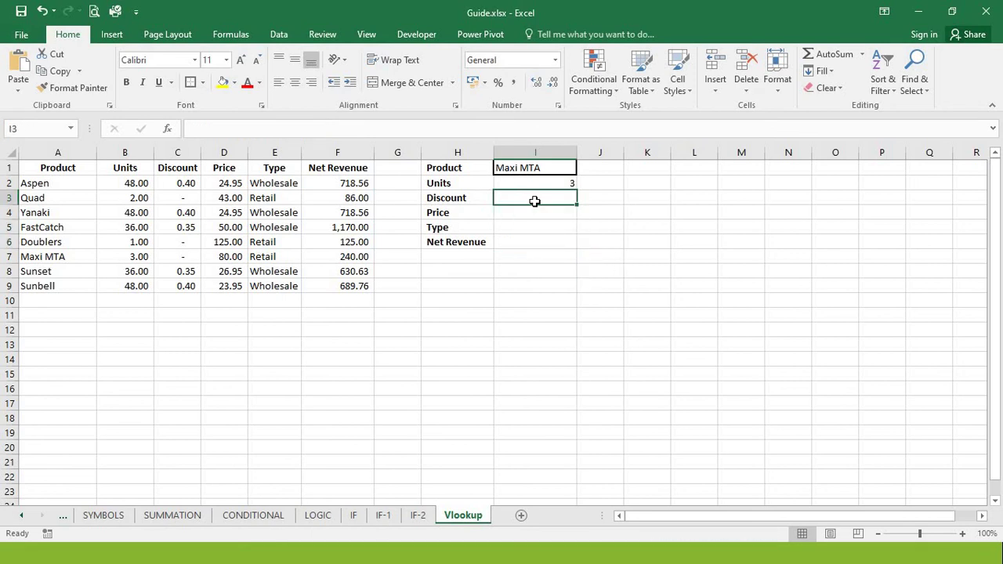
pyautogui.rightClick(534, 202)
pyautogui.click(566, 267)
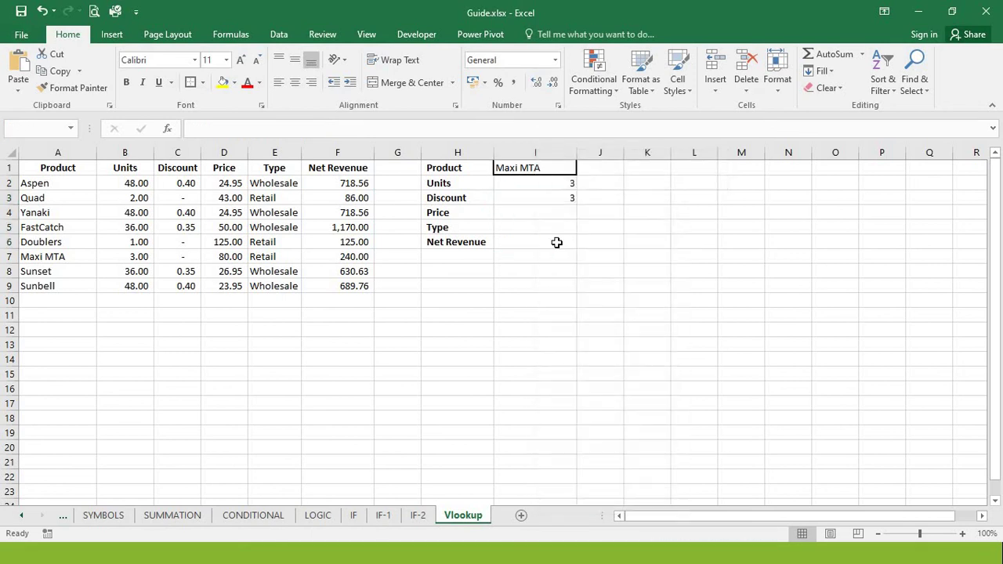
pyautogui.click(544, 217)
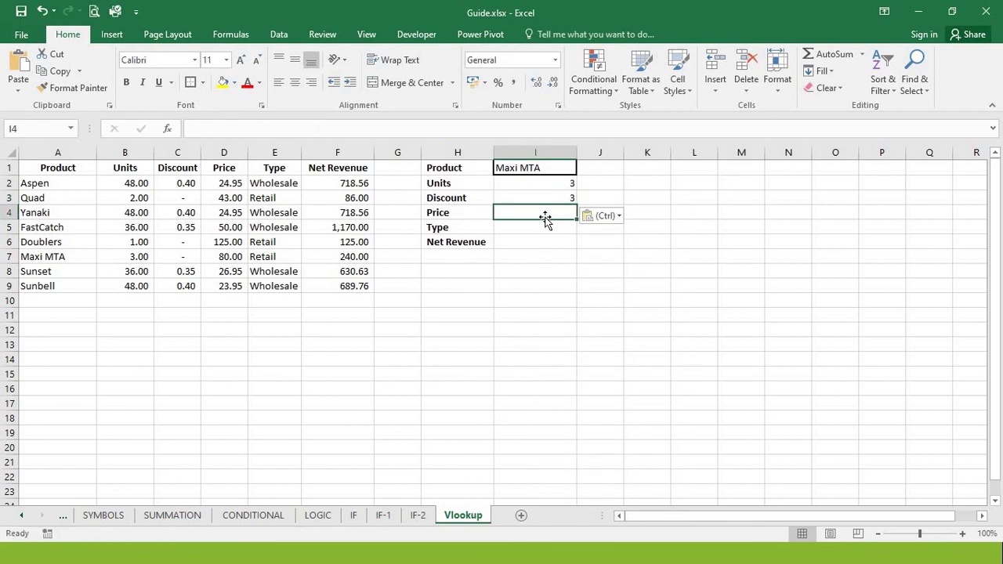
pyautogui.rightClick(542, 213)
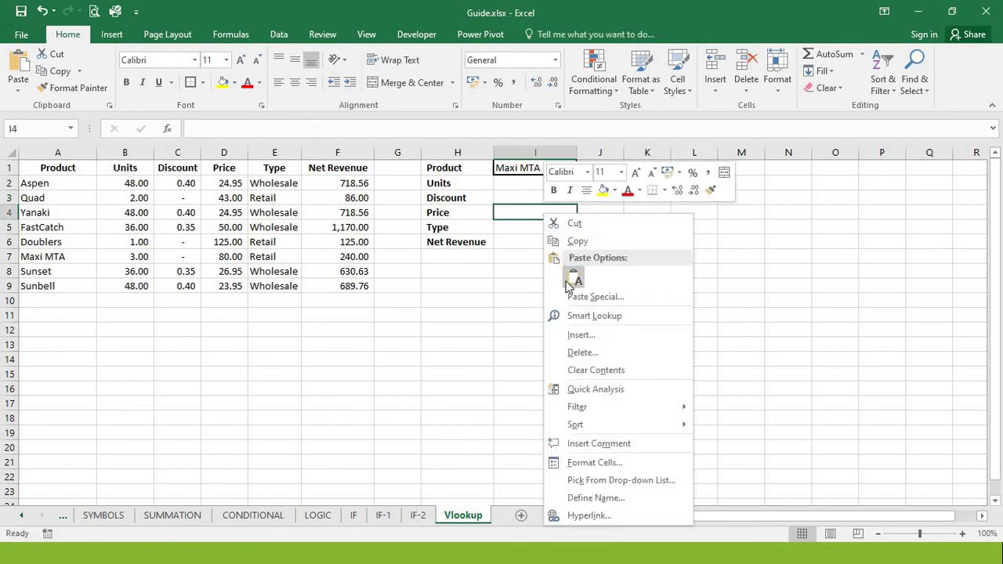
pyautogui.click(569, 281)
# Step: Paste the same VLOOKUP formula into the Type (I5) and Net Revenue (I6) cells
pyautogui.rightClick(549, 228)
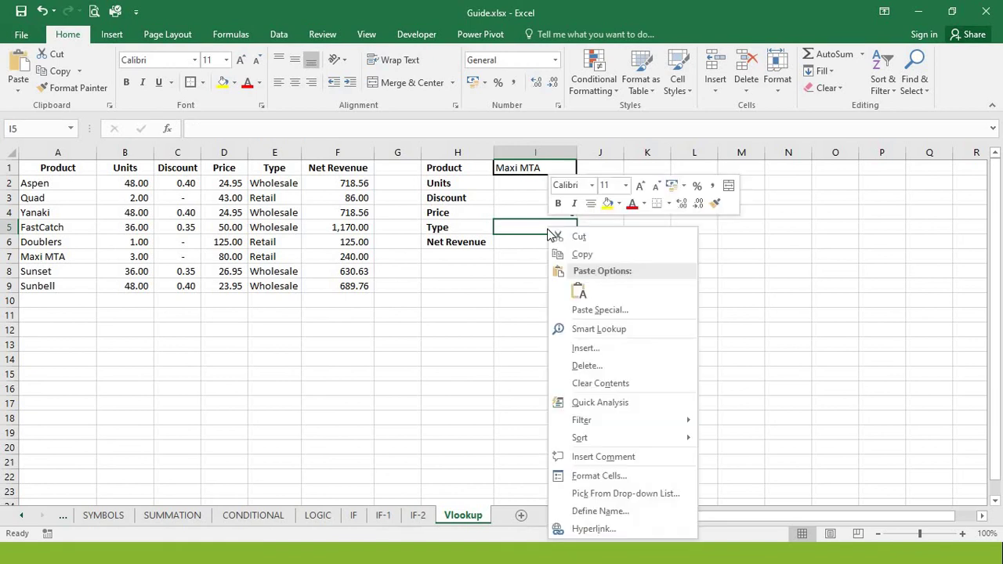
pyautogui.click(580, 291)
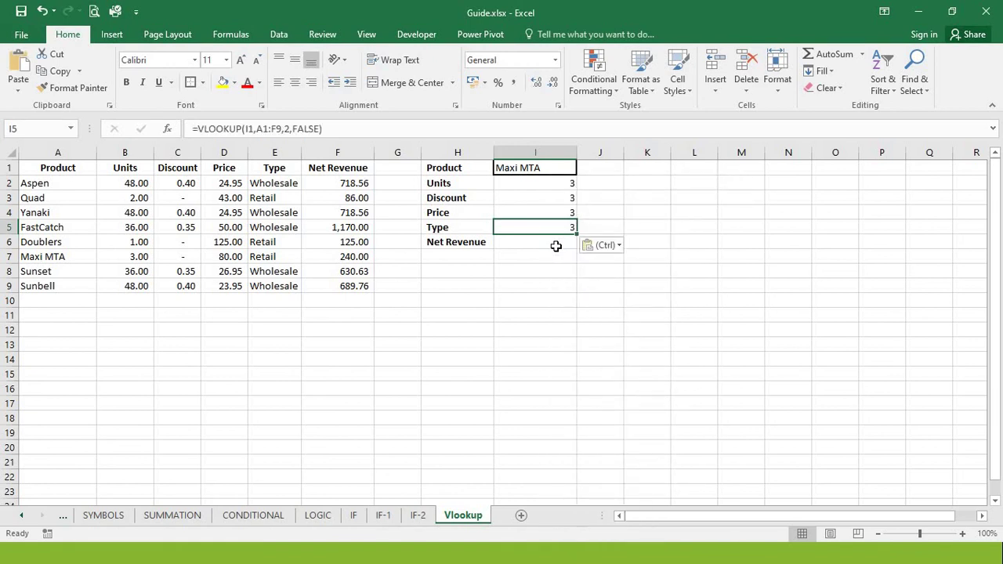
pyautogui.click(556, 246)
pyautogui.rightClick(551, 242)
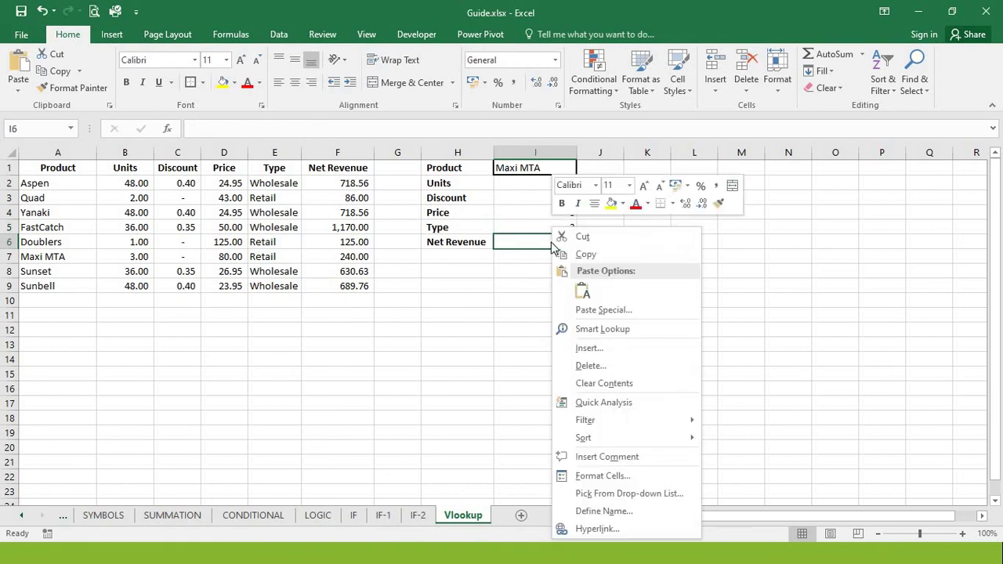
pyautogui.click(580, 291)
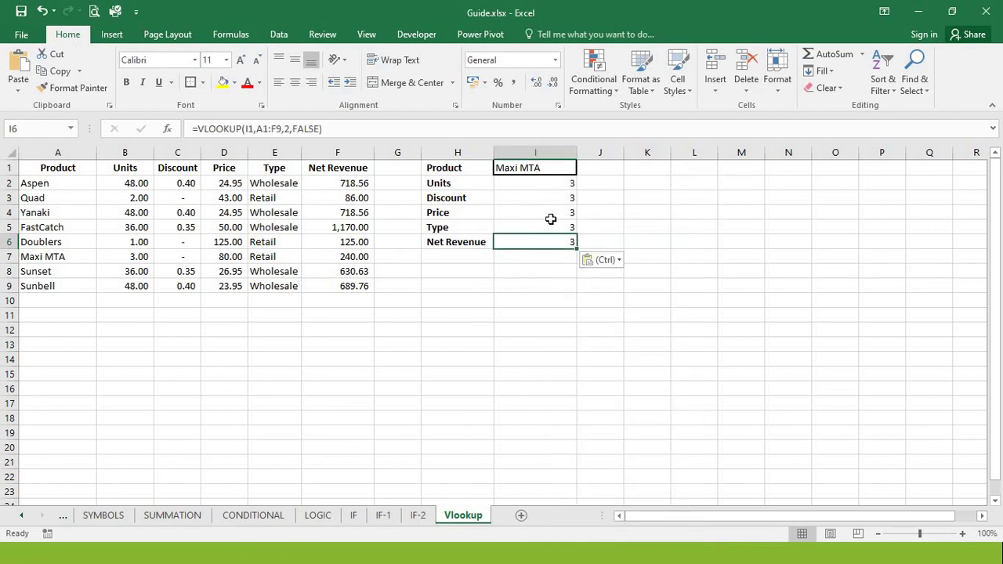
pyautogui.click(550, 218)
pyautogui.press('Up')
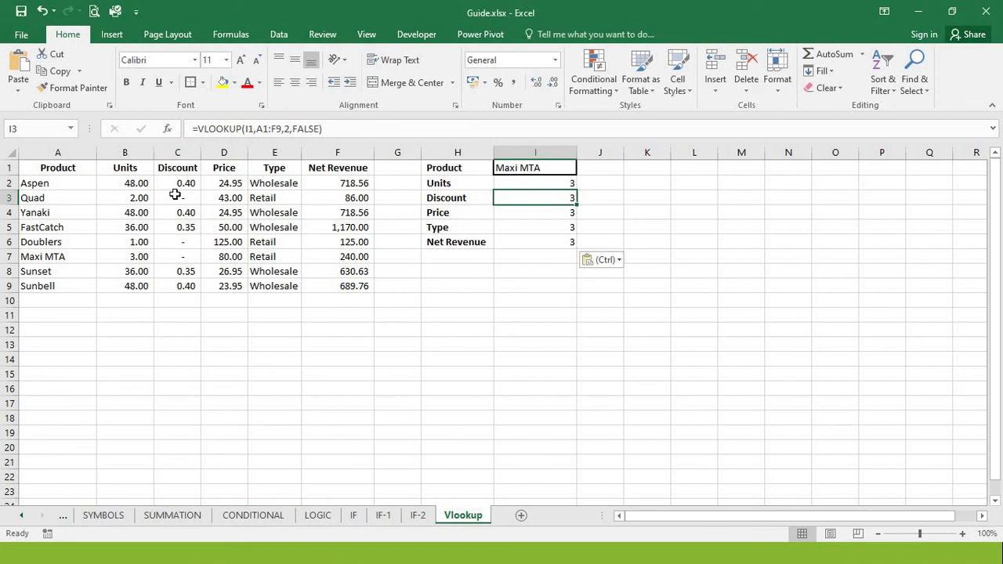
# Step: Change I3's column index to 3 so Discount shows 0
pyautogui.click(180, 152)
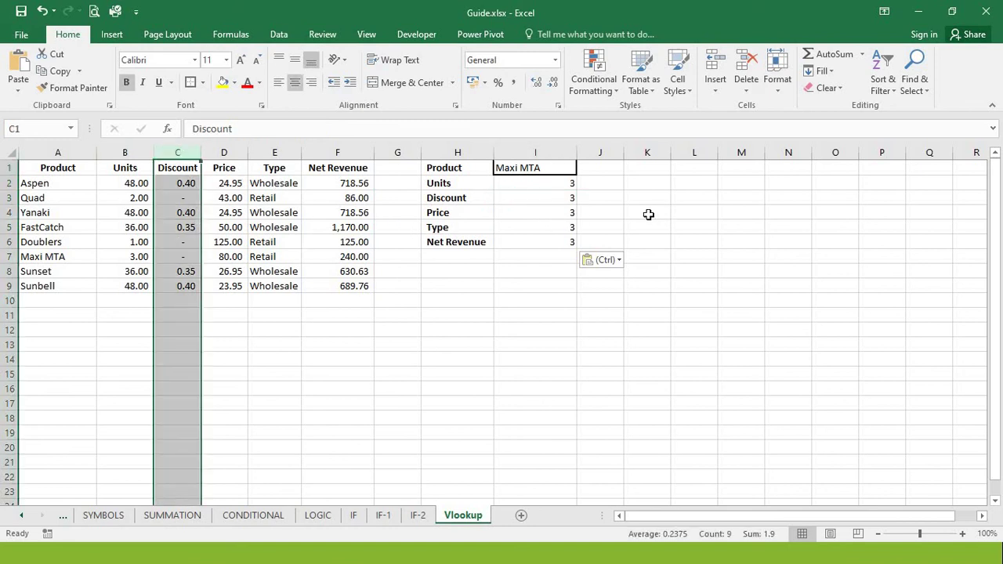
pyautogui.click(555, 196)
pyautogui.doubleClick(555, 196)
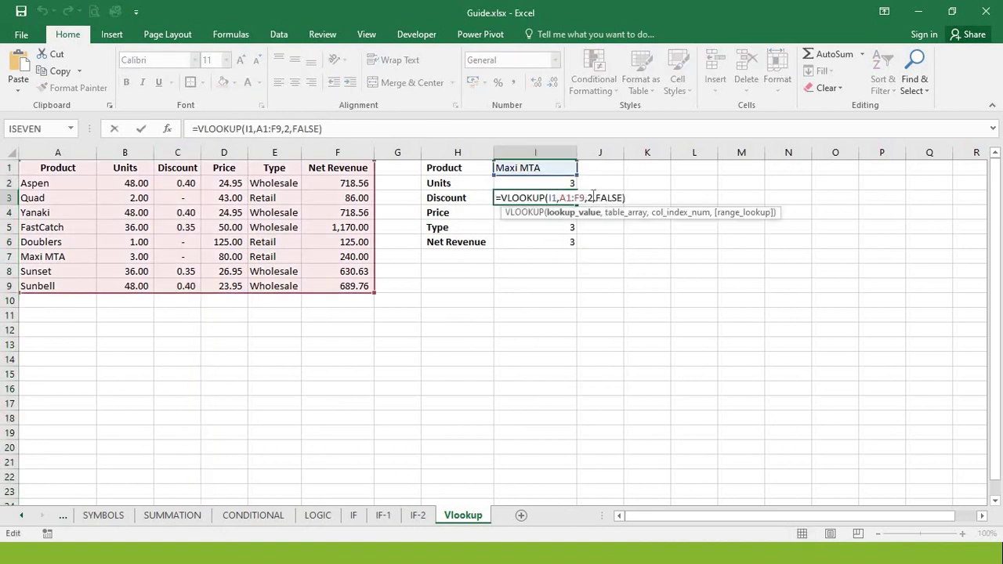
pyautogui.click(593, 198)
pyautogui.press('BackSpace')
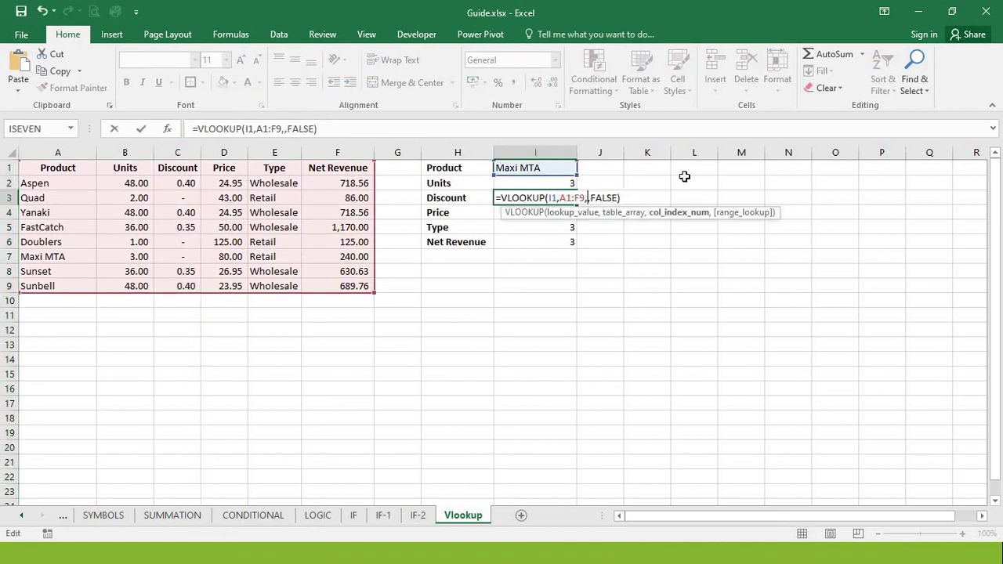
pyautogui.write('3')
pyautogui.press('Return')
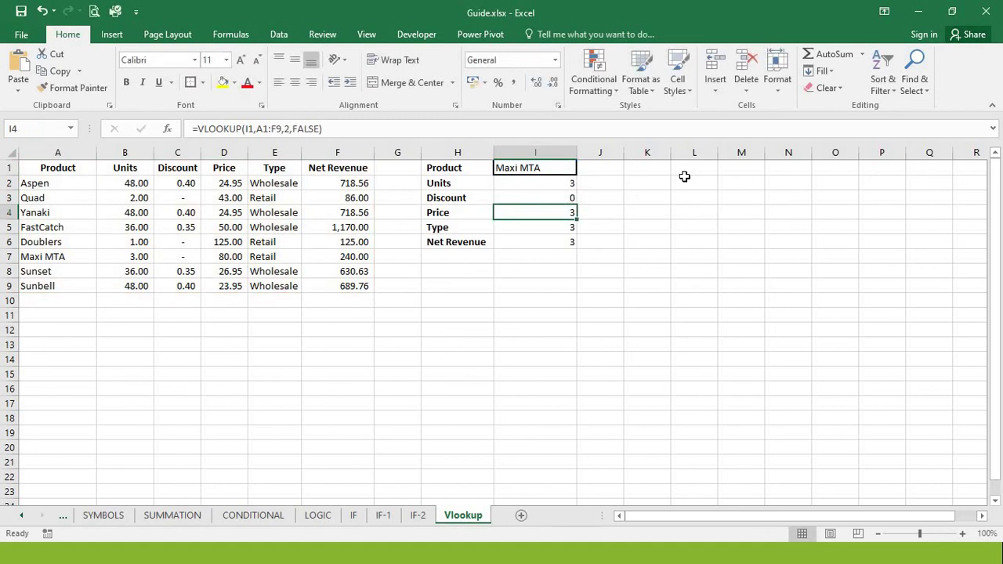
# Step: Change I4's column index to 4 so Price shows 80
pyautogui.doubleClick(550, 212)
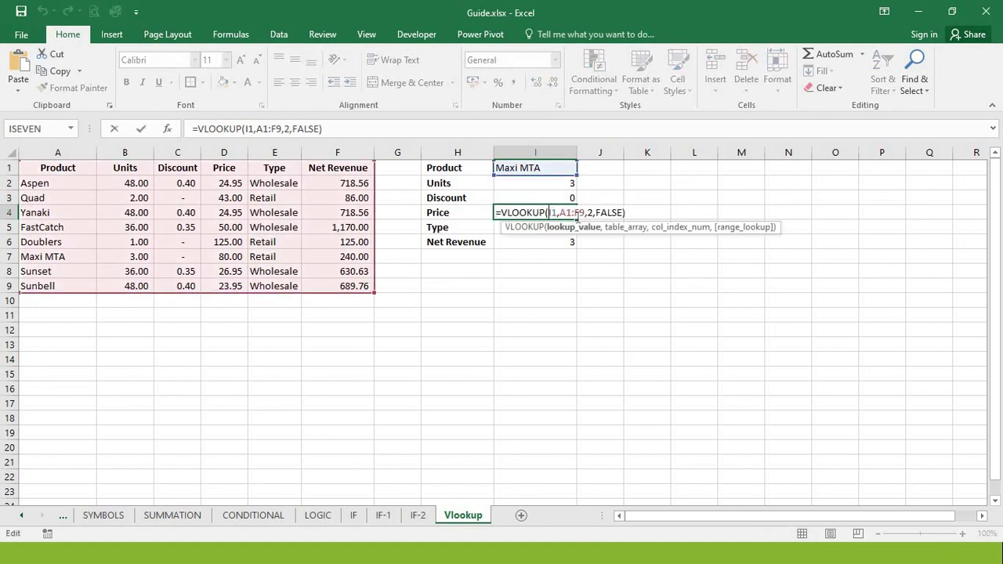
pyautogui.click(587, 212)
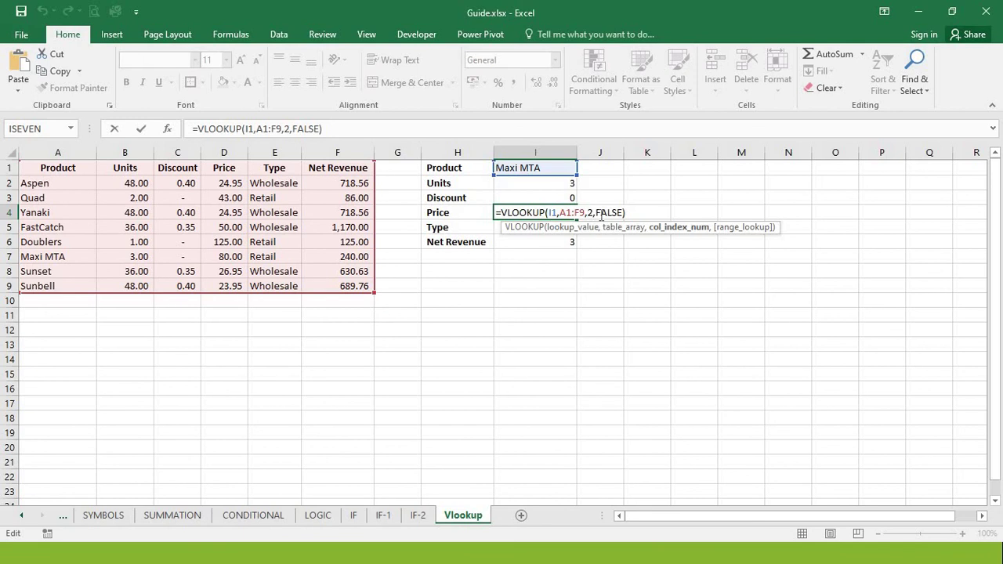
pyautogui.press('Delete')
pyautogui.write('4')
pyautogui.press('Return')
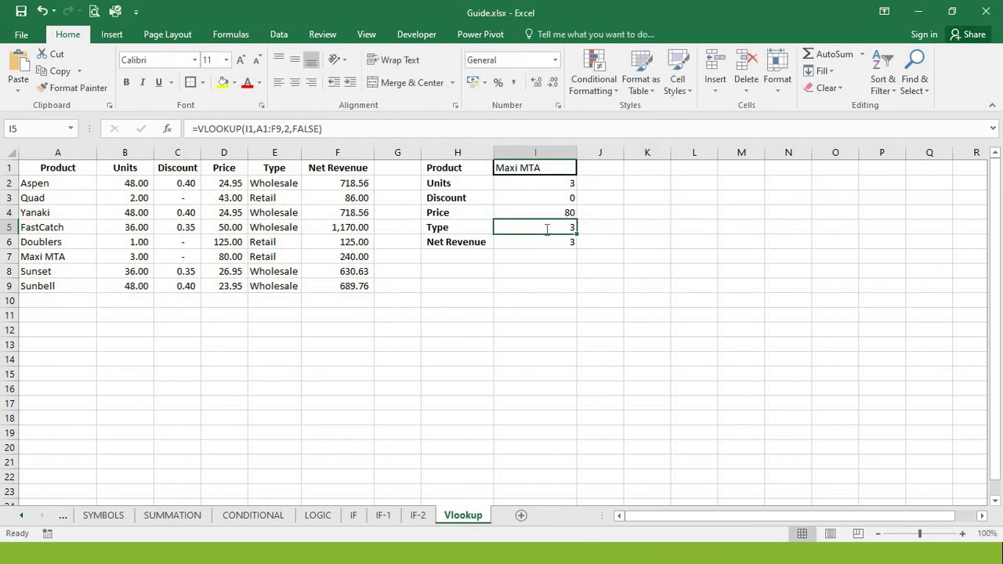
# Step: Fix the Type formula in I5 to show Retail and set I6's column index to 6
pyautogui.doubleClick(547, 228)
pyautogui.click(593, 227)
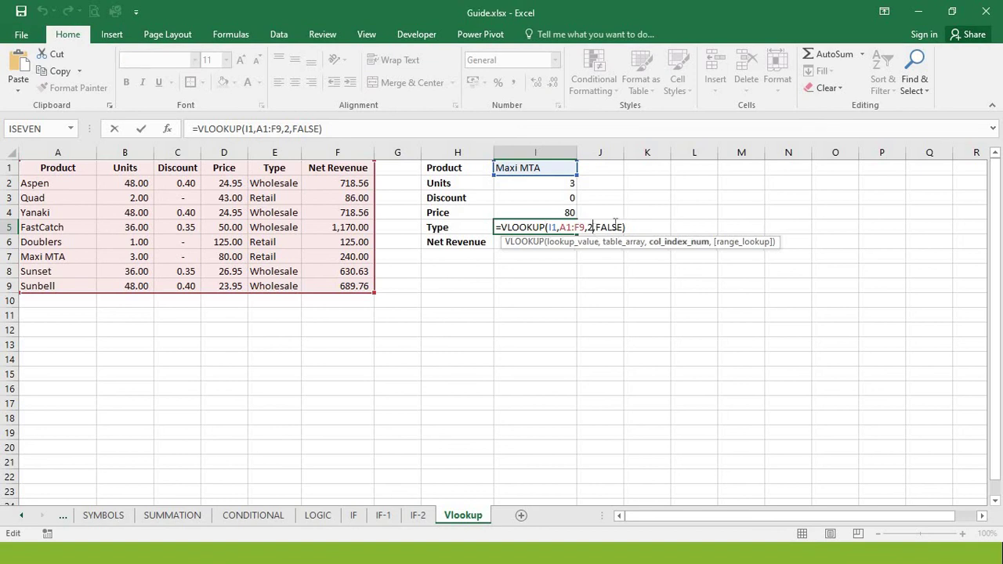
pyautogui.press('Return')
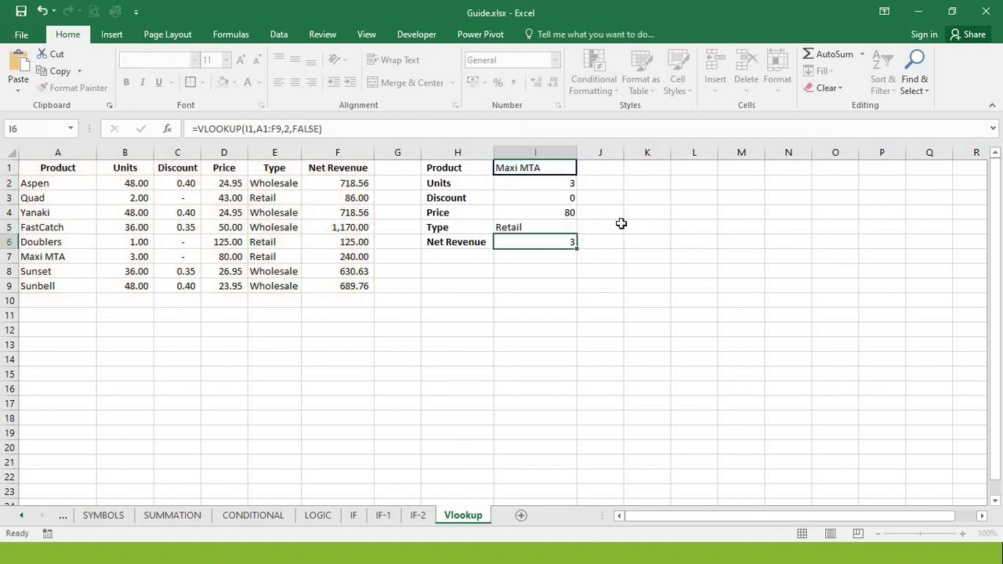
pyautogui.doubleClick(543, 237)
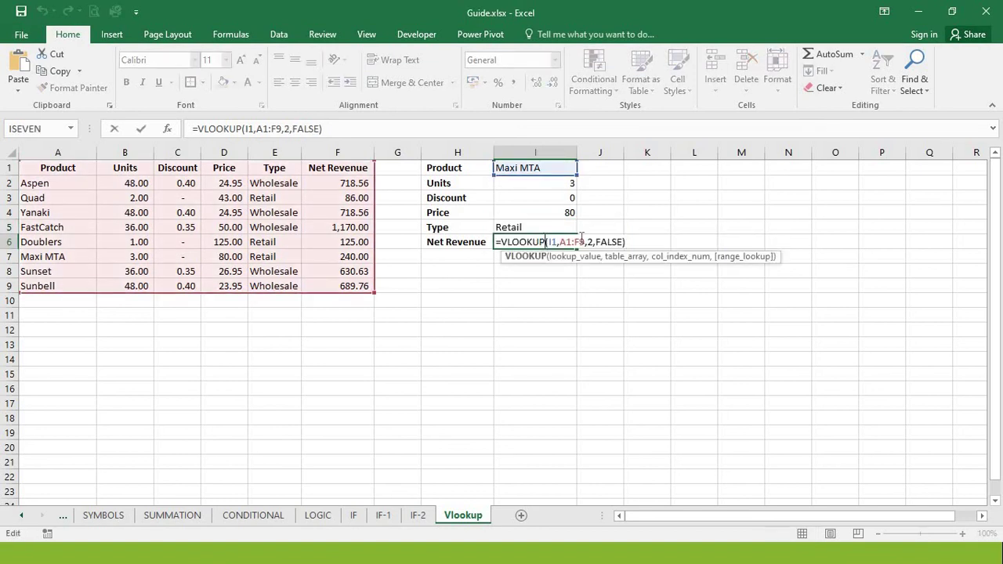
pyautogui.press('Left')
pyautogui.press('Left')
pyautogui.press('Left')
pyautogui.press('Left')
pyautogui.press('Left')
pyautogui.press('Left')
pyautogui.press('Left')
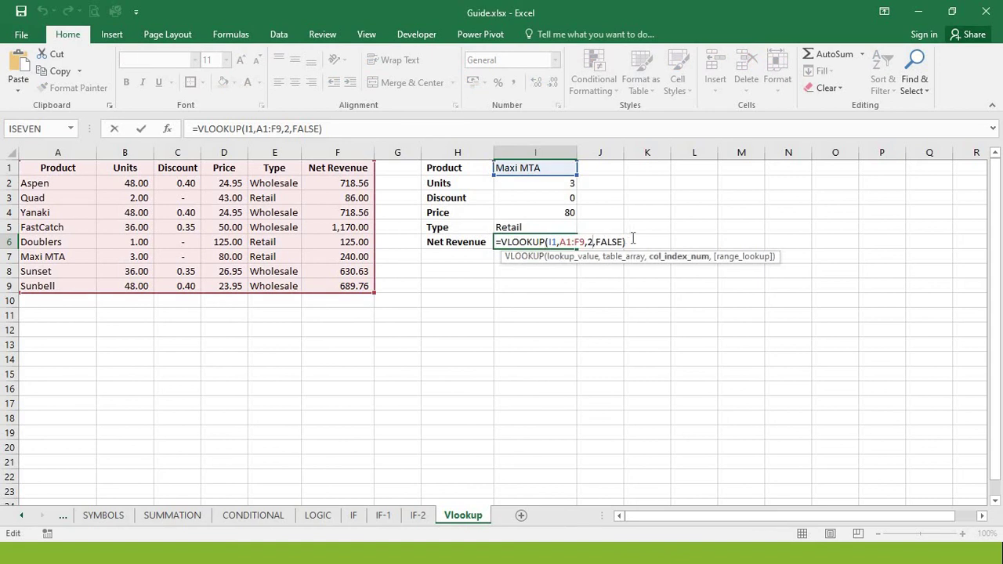
pyautogui.press('BackSpace')
pyautogui.write('6')
pyautogui.press('Return')
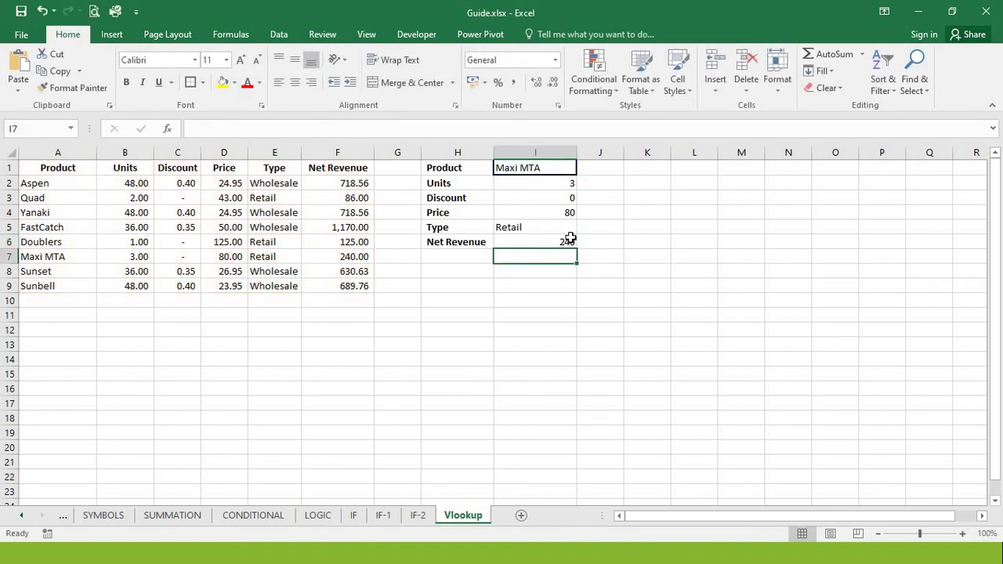
# Step: Pick Aspen, Yanaki, Maxi MTA, then Sunset in I1, confirming Sunset's 36, 0.35, 26.95, Wholesale, 630.63
pyautogui.click(550, 169)
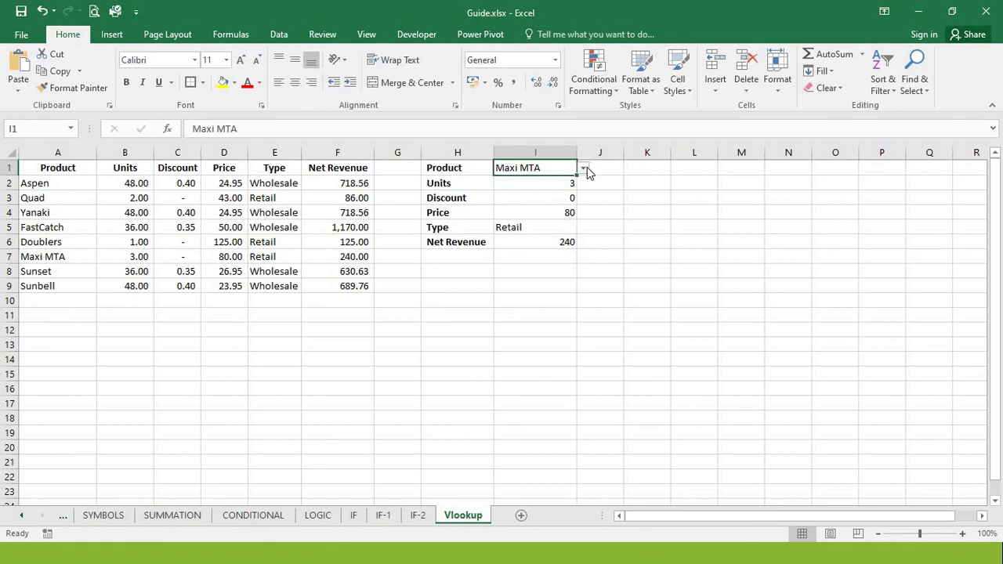
pyautogui.click(585, 170)
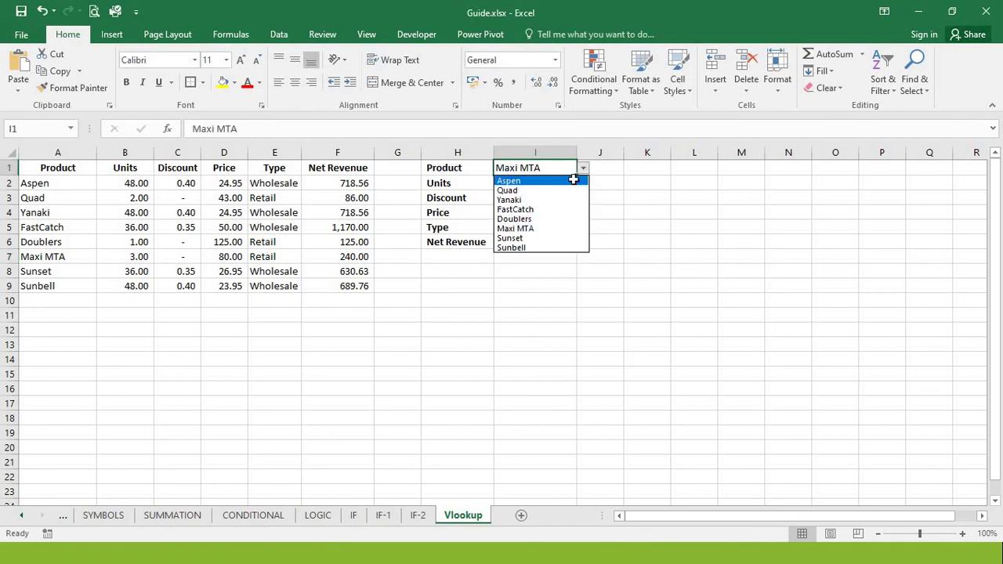
pyautogui.click(573, 179)
pyautogui.click(583, 169)
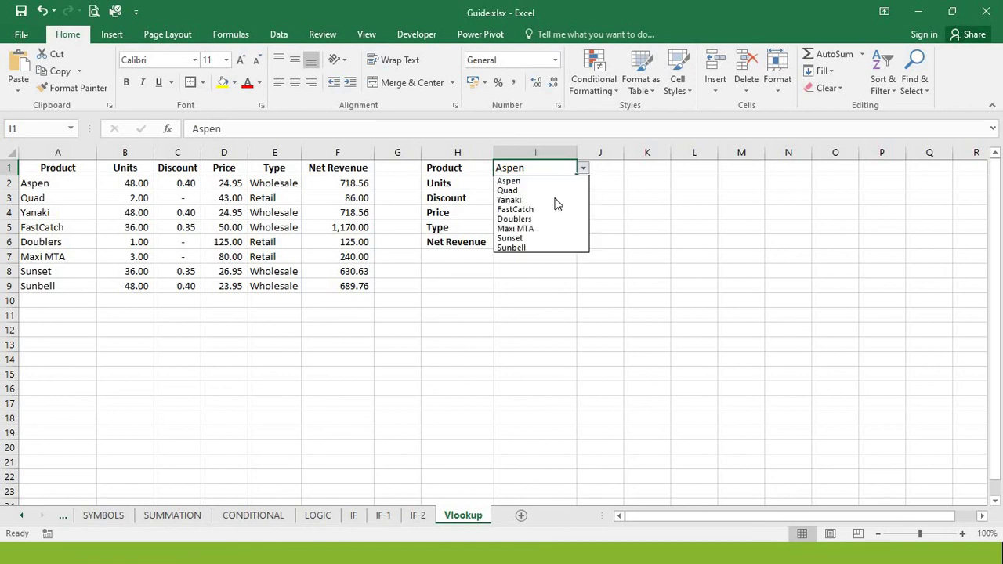
pyautogui.click(554, 201)
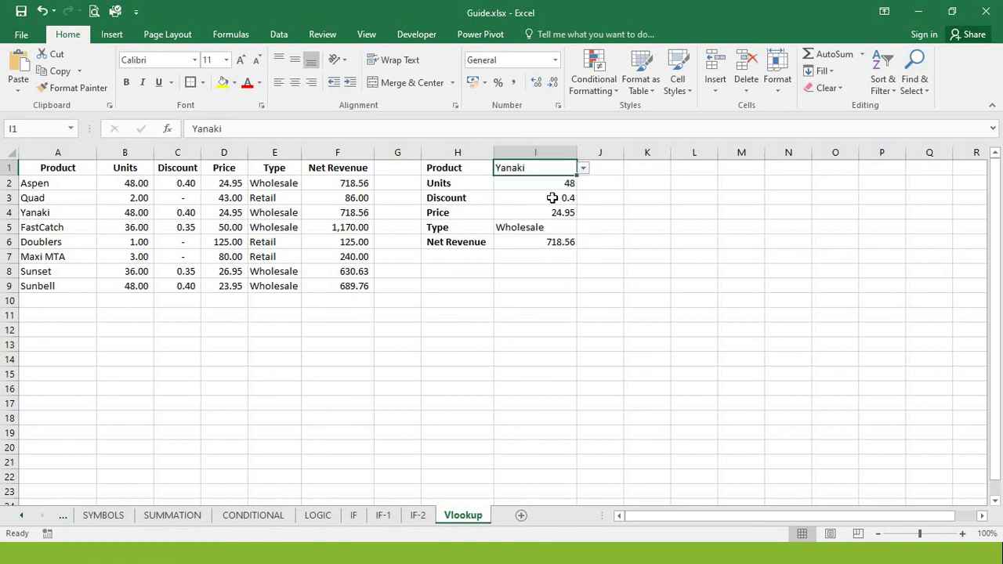
pyautogui.click(583, 169)
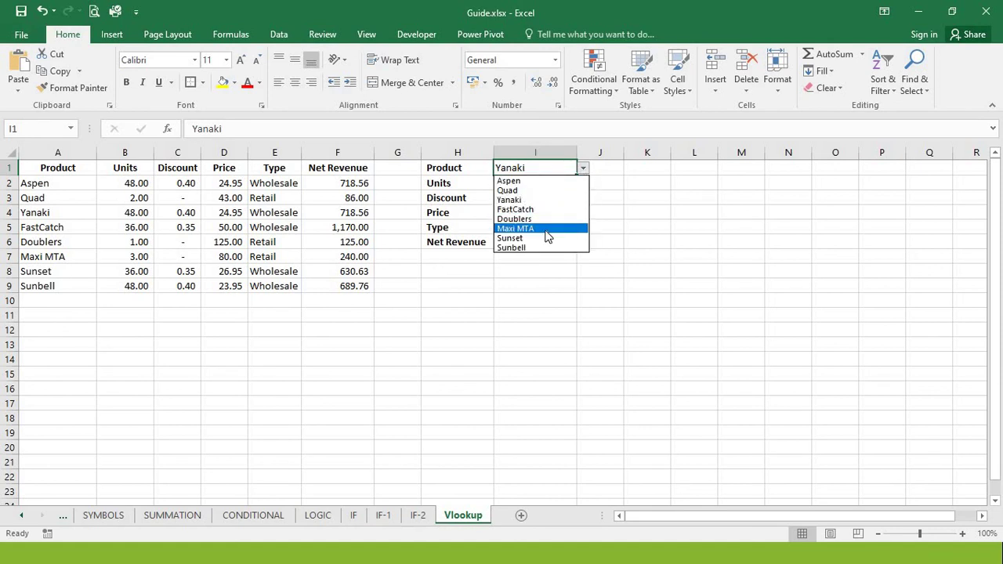
pyautogui.click(546, 229)
pyautogui.click(583, 169)
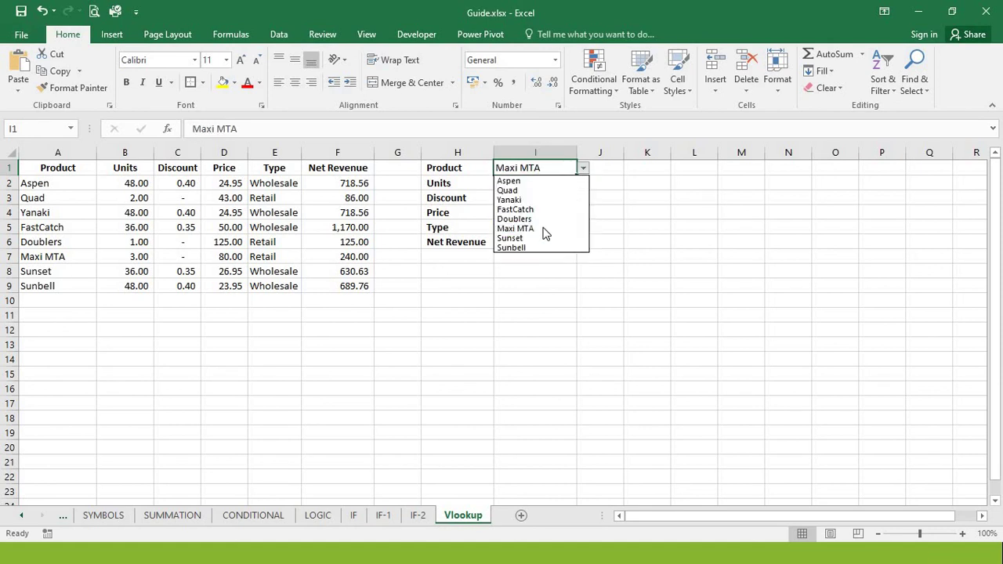
pyautogui.click(537, 238)
pyautogui.click(540, 255)
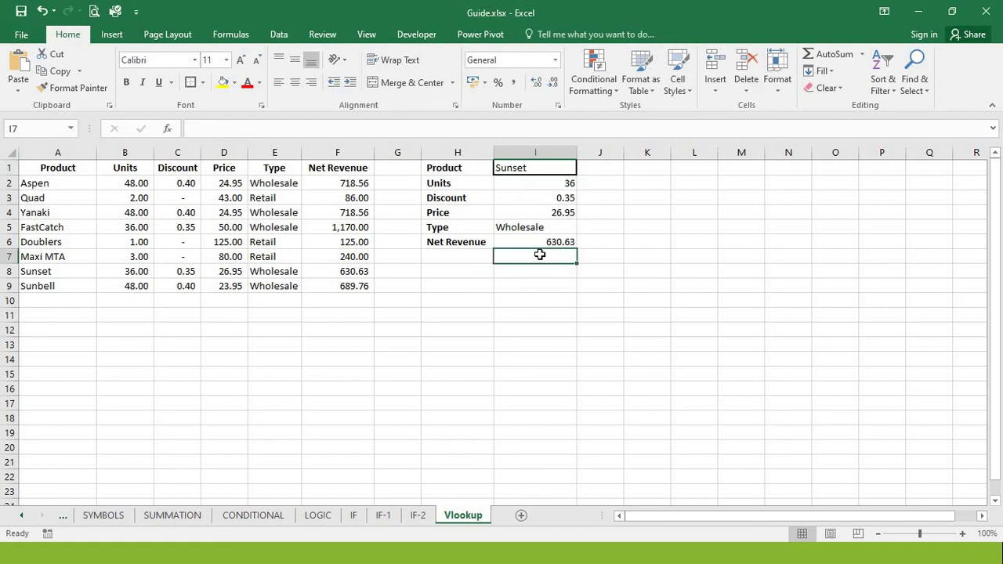